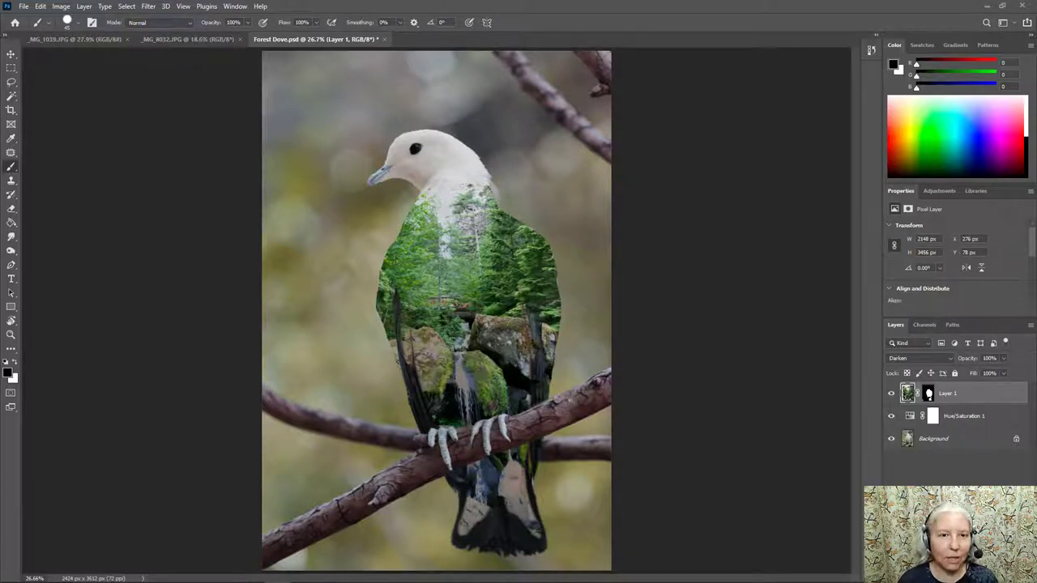
Step: Switch from Forest Dove.psd to the _MG_8032.JPG dove photo document
left_click(155, 45)
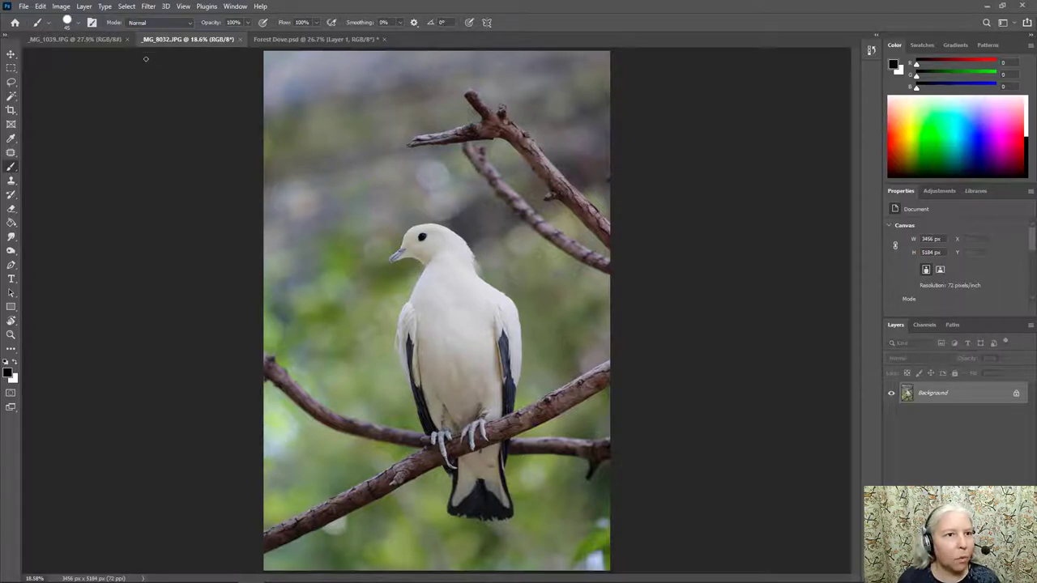
Step: Paste the whole waterfall photo into _MG_8032.JPG as Layer 1 and shift it right and down
left_click(114, 46)
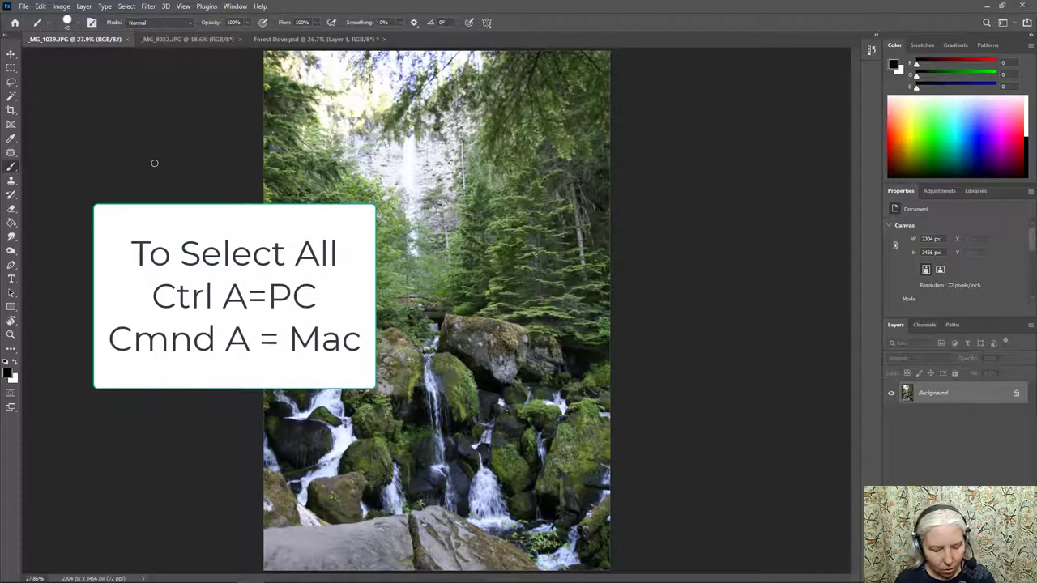
key("ctrl+a")
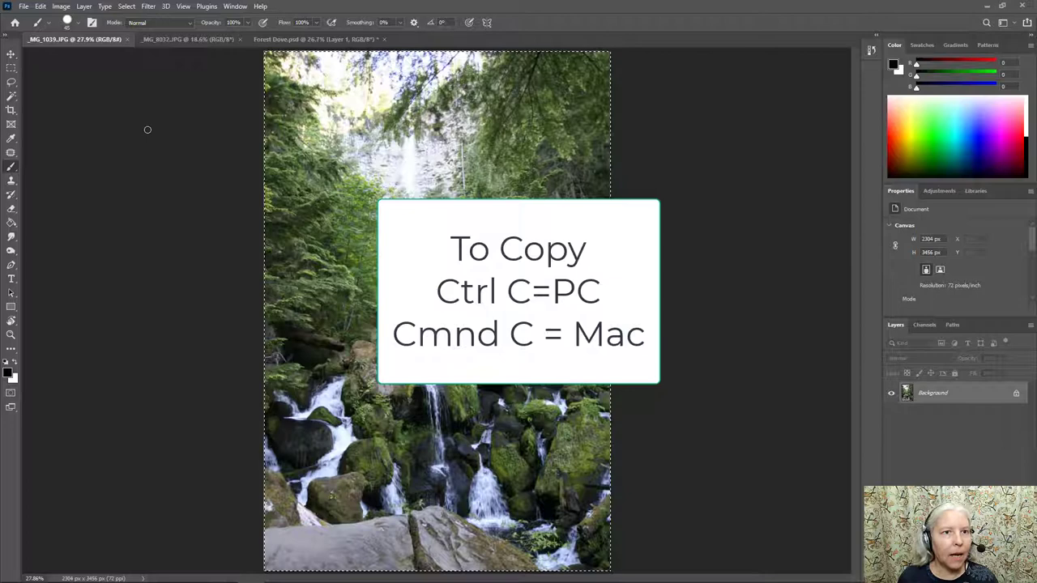
left_click(166, 44)
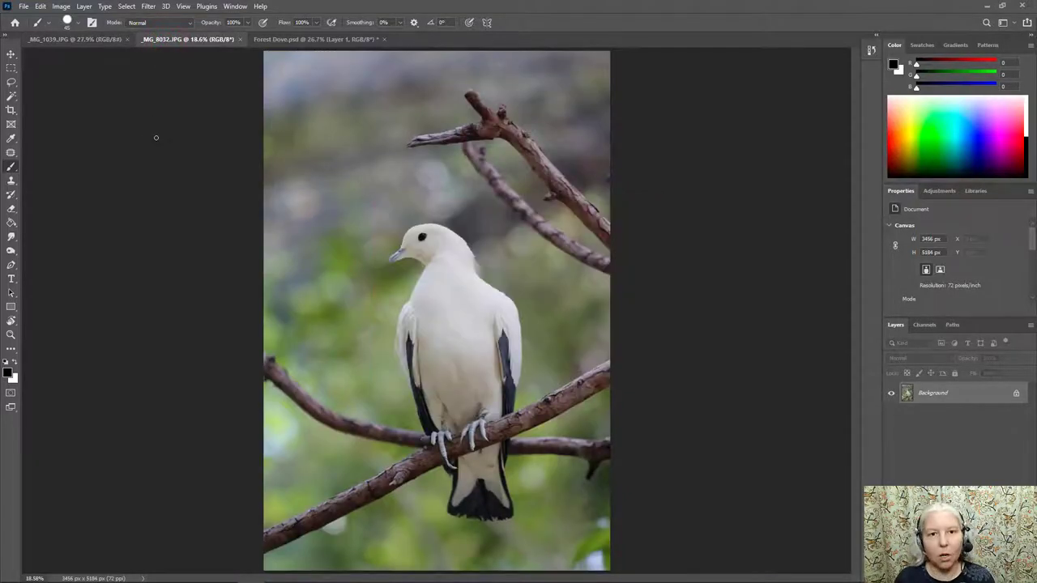
key("ctrl+v")
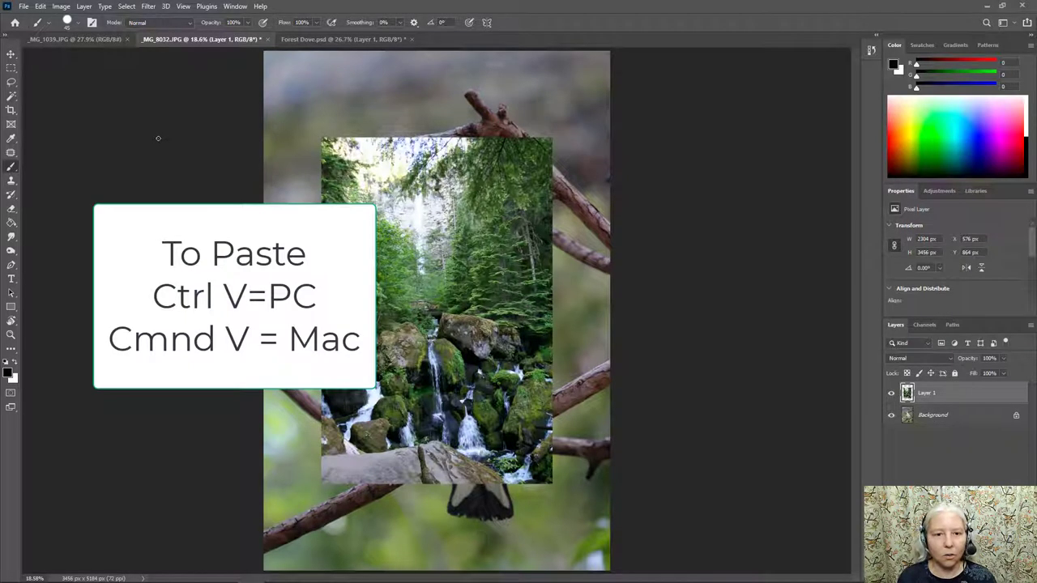
left_click(10, 54)
left_click_drag(398, 196, 429, 217)
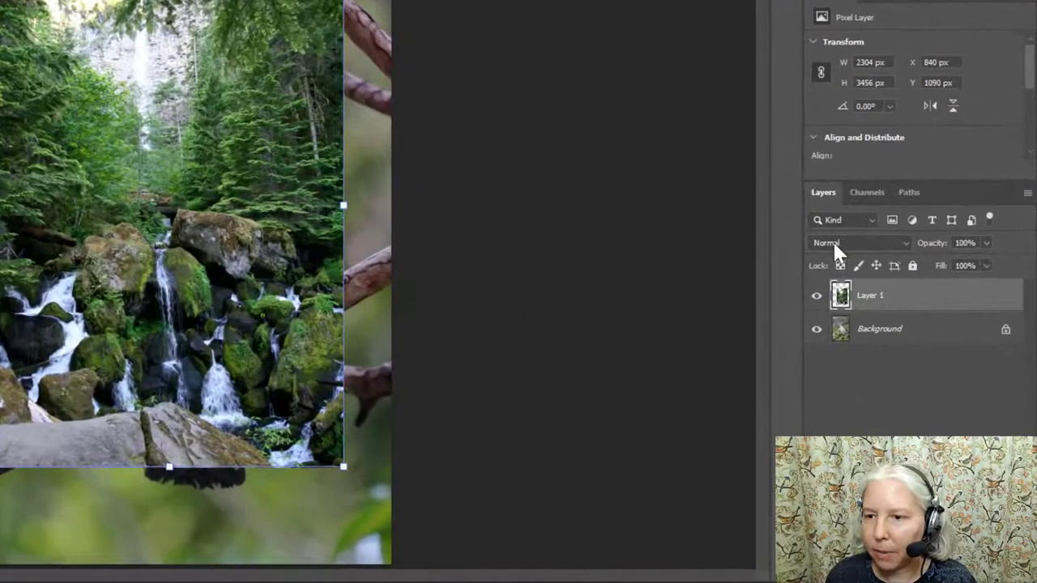
Step: Cycle Layer 1's blend mode from Dissolve through Multiply, Screen and others until Hard Light
left_click(900, 245)
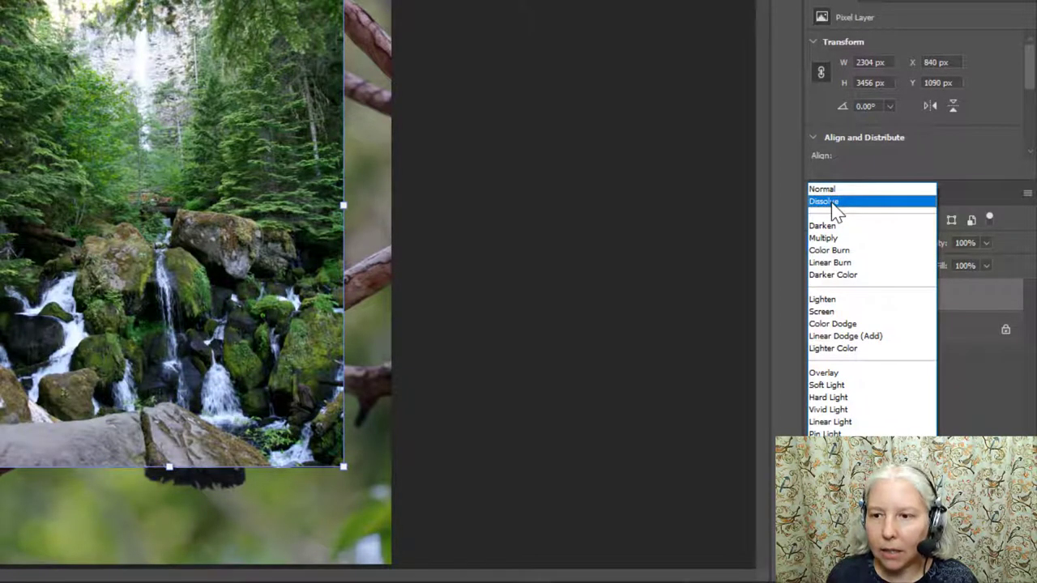
left_click(831, 202)
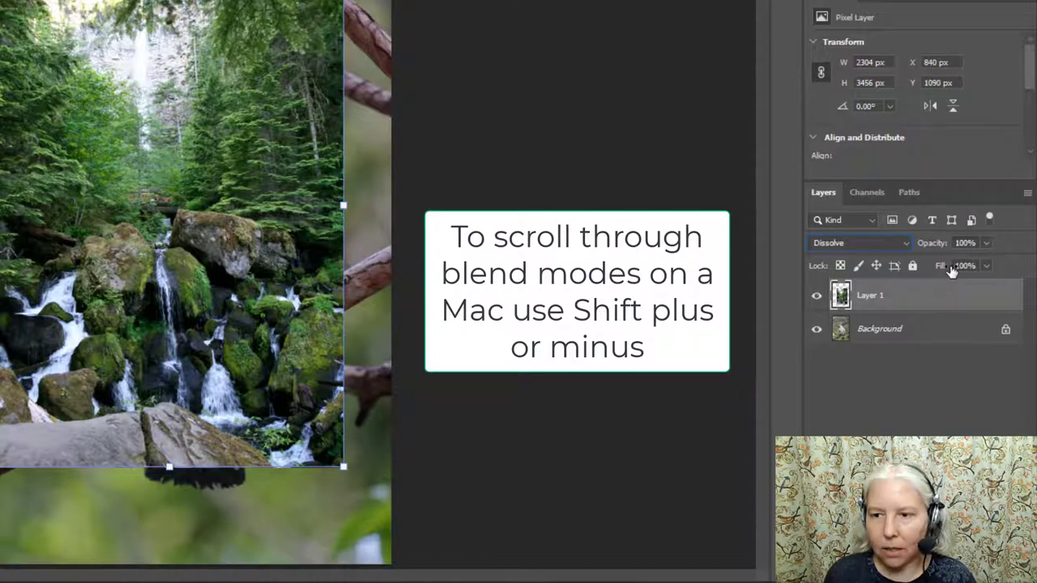
key("shift+plus")
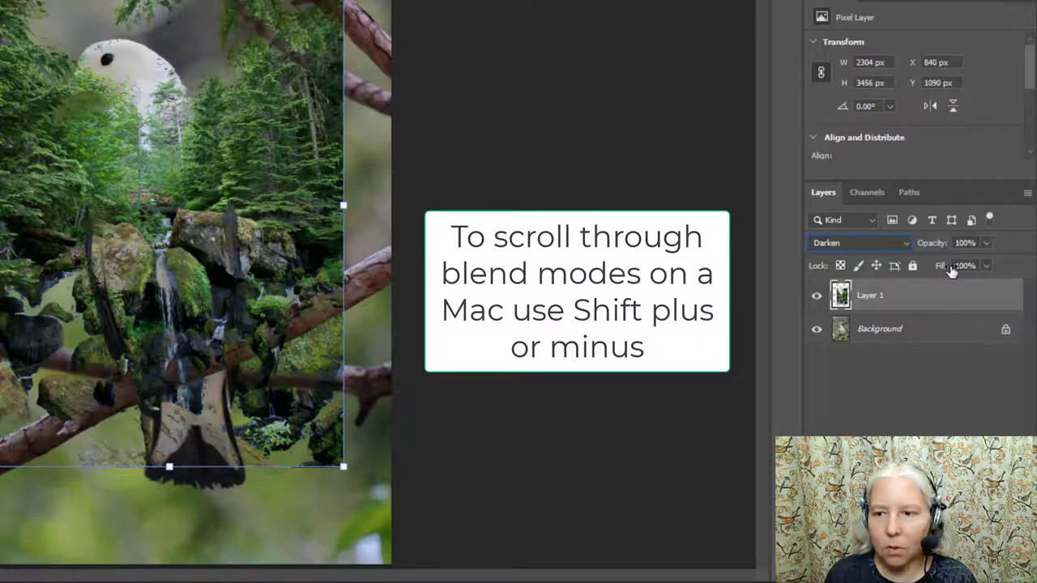
key("shift+plus")
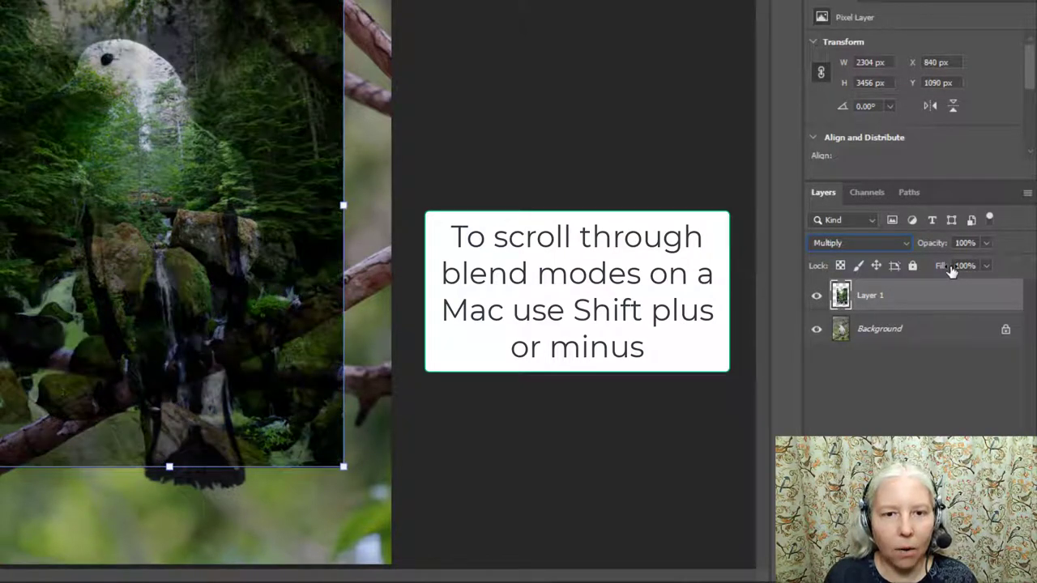
key("shift+plus")
key("shift+plus")
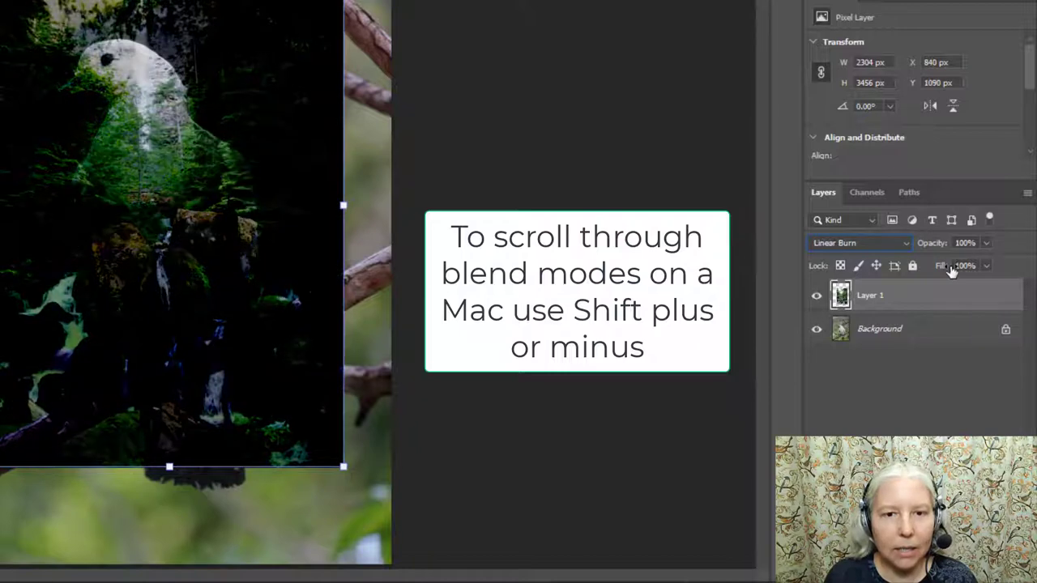
key("shift+plus")
key("shift+plus")
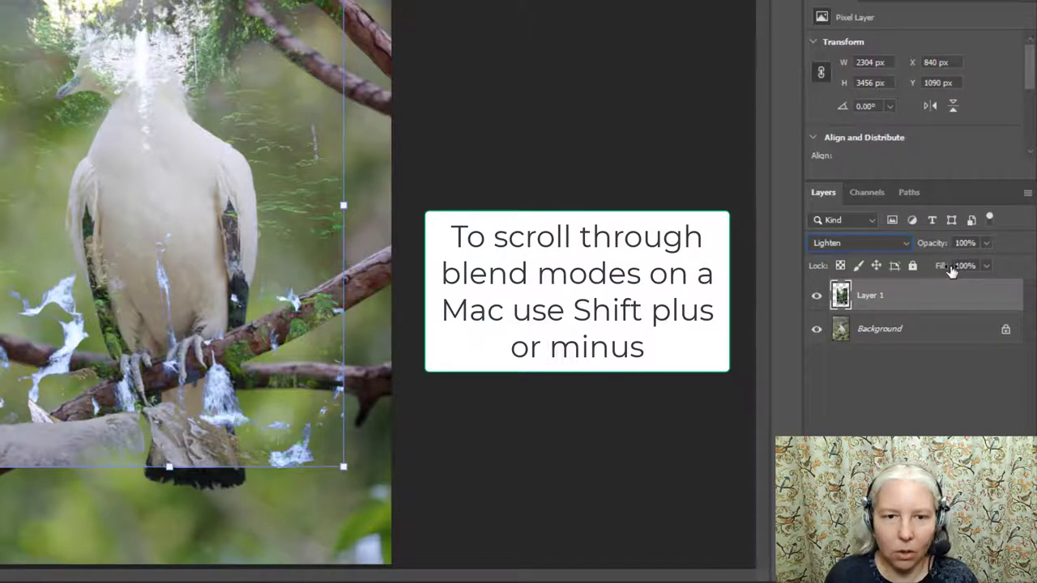
key("shift+plus")
key("shift+plus")
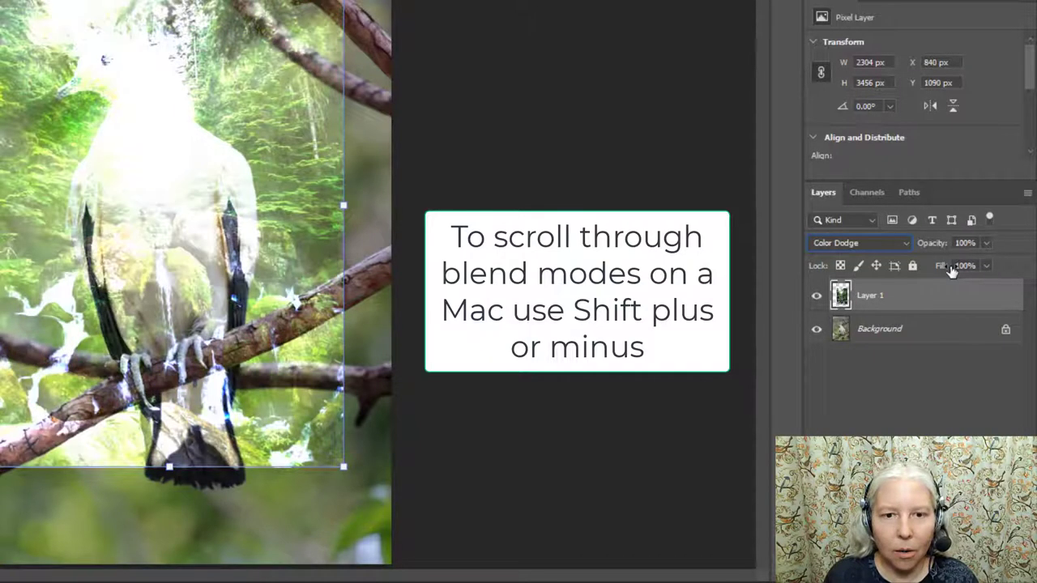
key("shift+plus")
key("shift+plus")
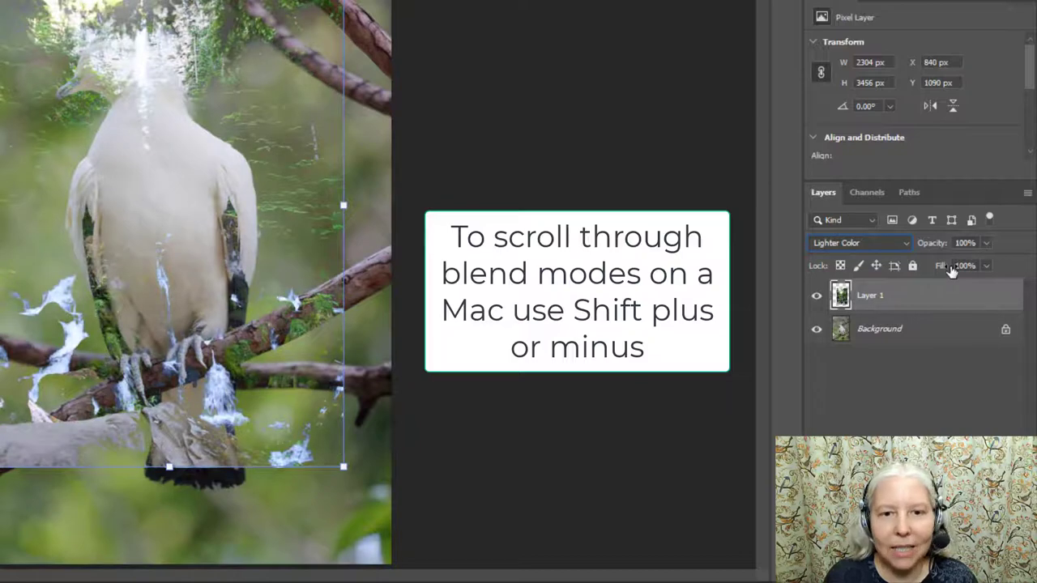
key("shift+plus")
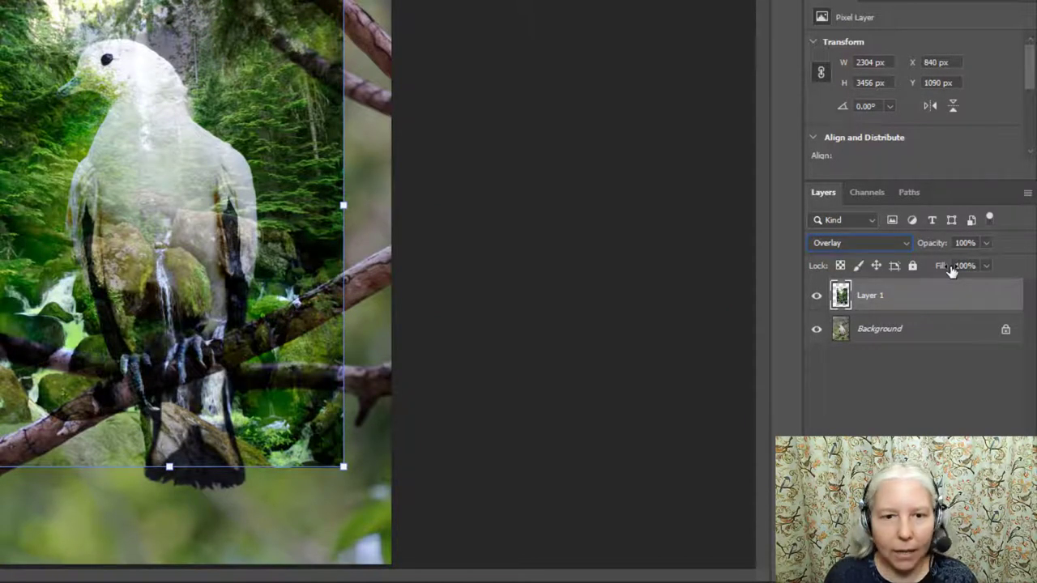
key("shift+plus")
key("shift+plus")
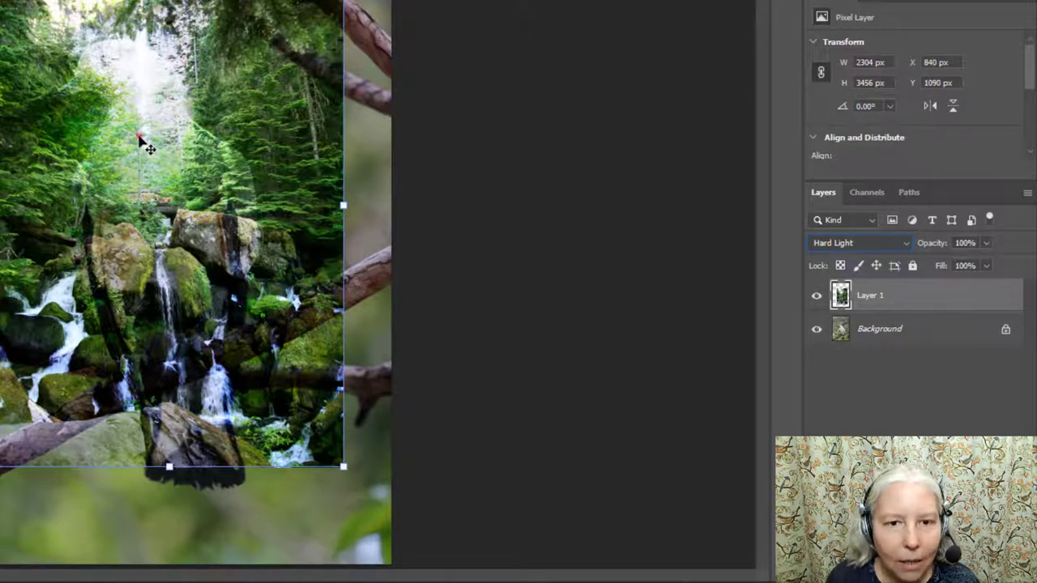
Step: Drag the waterfall layer over the dove to X 792 px, Y 1058 px
mouse_move(139, 138)
left_mouse_down()
mouse_move(138, 157)
mouse_move(128, 126)
left_mouse_up()
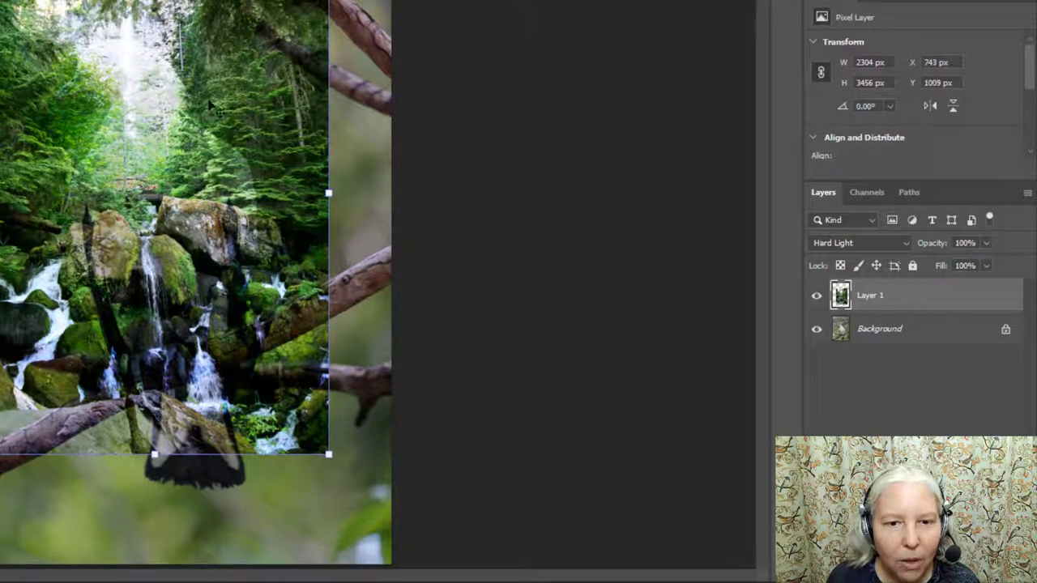
left_click_drag(142, 240, 150, 251)
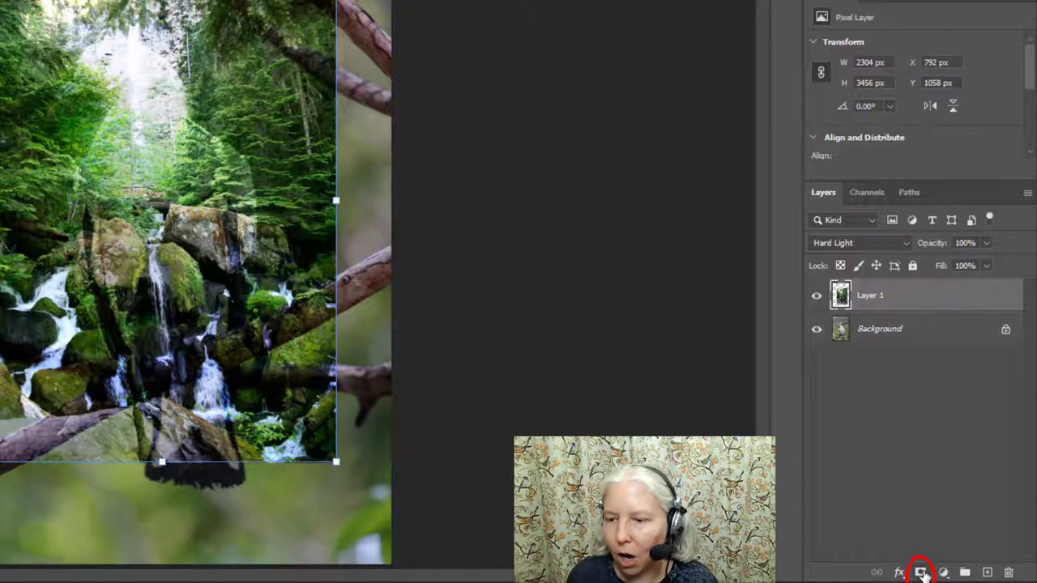
Step: Add a white layer mask to Layer 1 and set black foreground over white background
left_click(921, 572)
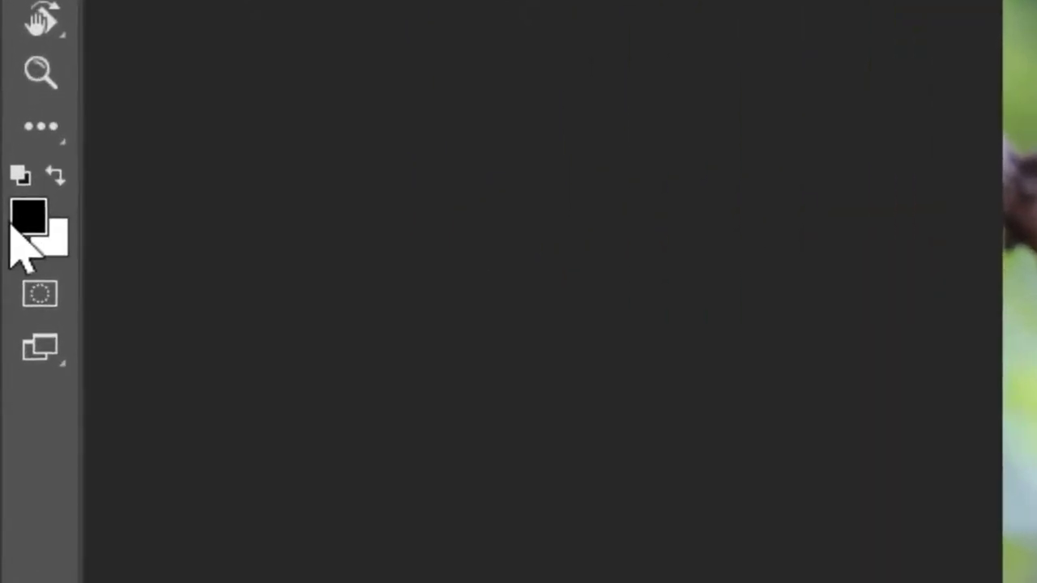
left_click(20, 173)
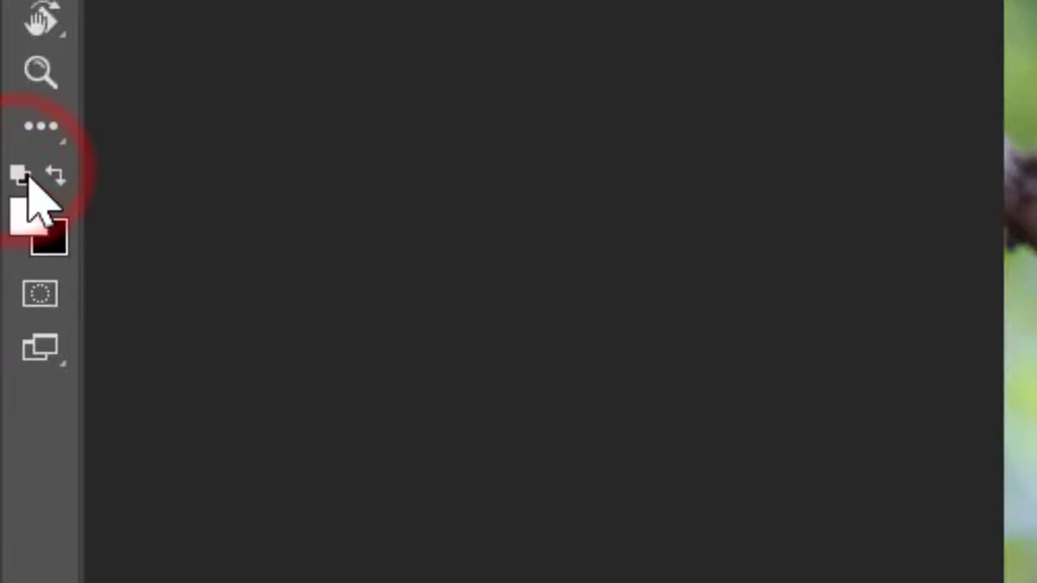
left_click(21, 175)
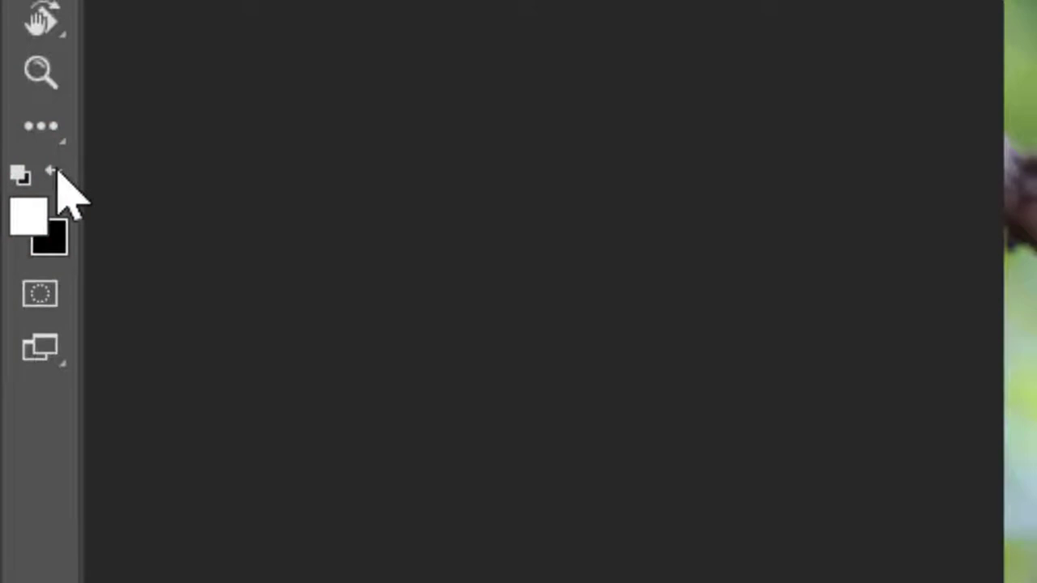
left_click(55, 173)
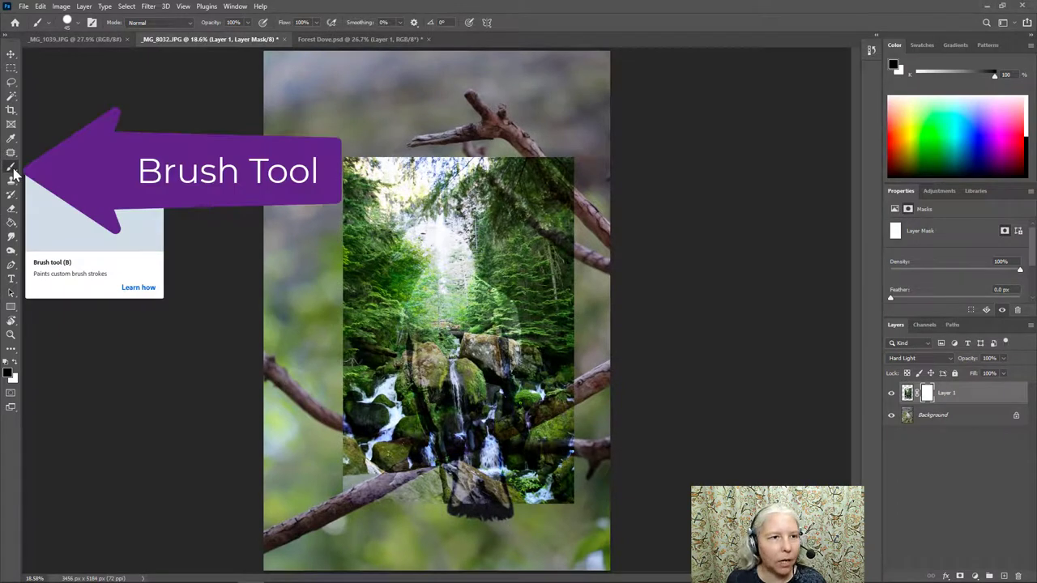
Step: Choose the Hard Round brush preset and enlarge it to about 175 px
left_click(75, 22)
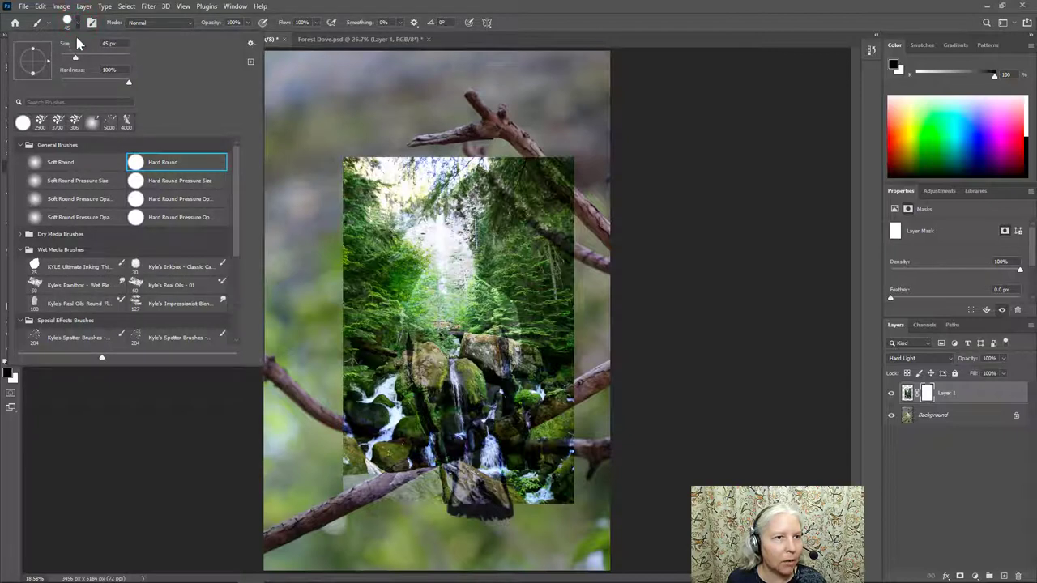
mouse_move(75, 59)
left_mouse_down()
mouse_move(106, 62)
mouse_move(79, 62)
left_mouse_up()
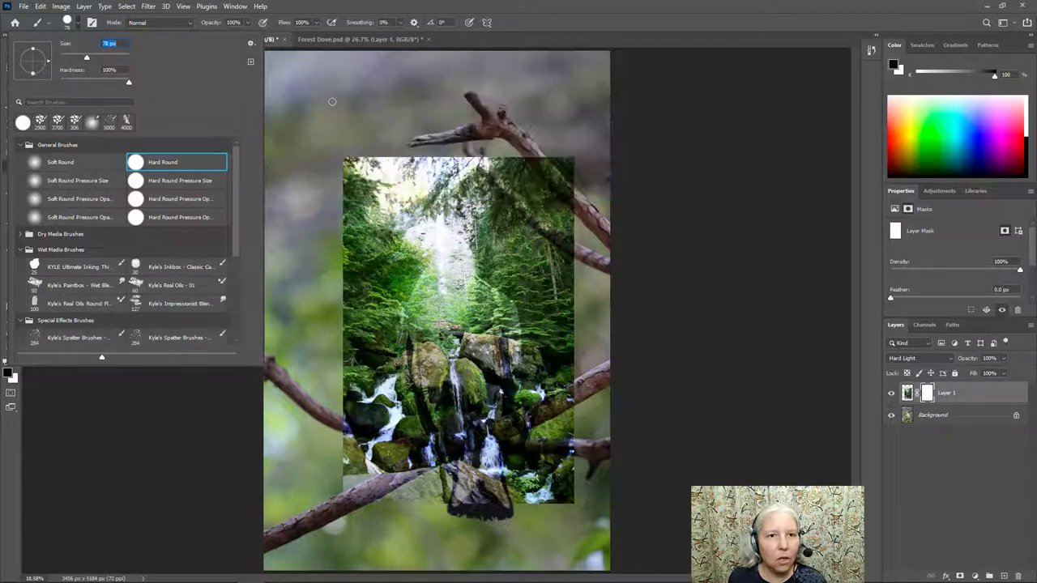
left_click(332, 110)
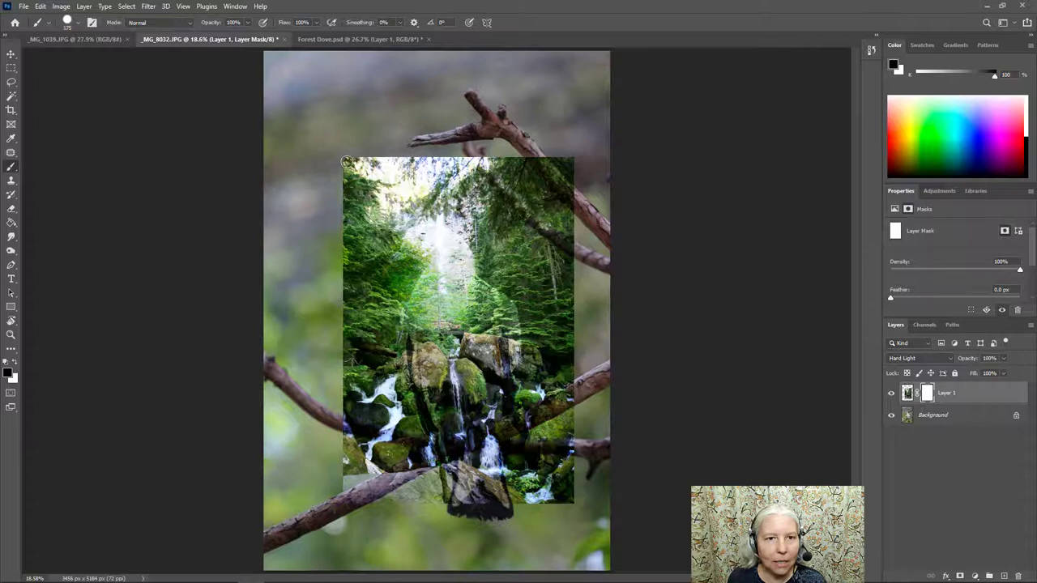
Step: With a larger black brush, mask the waterfall's top and left edges, then lower Layer 1's opacity
key("bracketright")
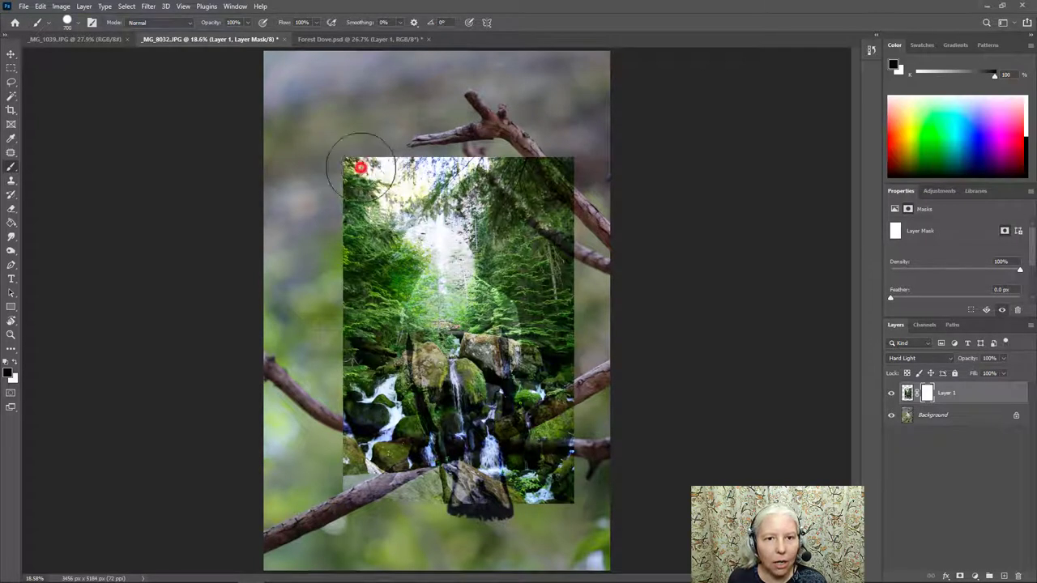
key("bracketright")
mouse_move(358, 162)
left_mouse_down()
mouse_move(351, 248)
mouse_move(356, 168)
mouse_move(445, 164)
mouse_move(533, 191)
mouse_move(567, 239)
mouse_move(573, 278)
mouse_move(571, 158)
mouse_move(541, 150)
mouse_move(577, 464)
mouse_move(558, 507)
mouse_move(566, 497)
mouse_move(548, 462)
mouse_move(500, 496)
left_mouse_up()
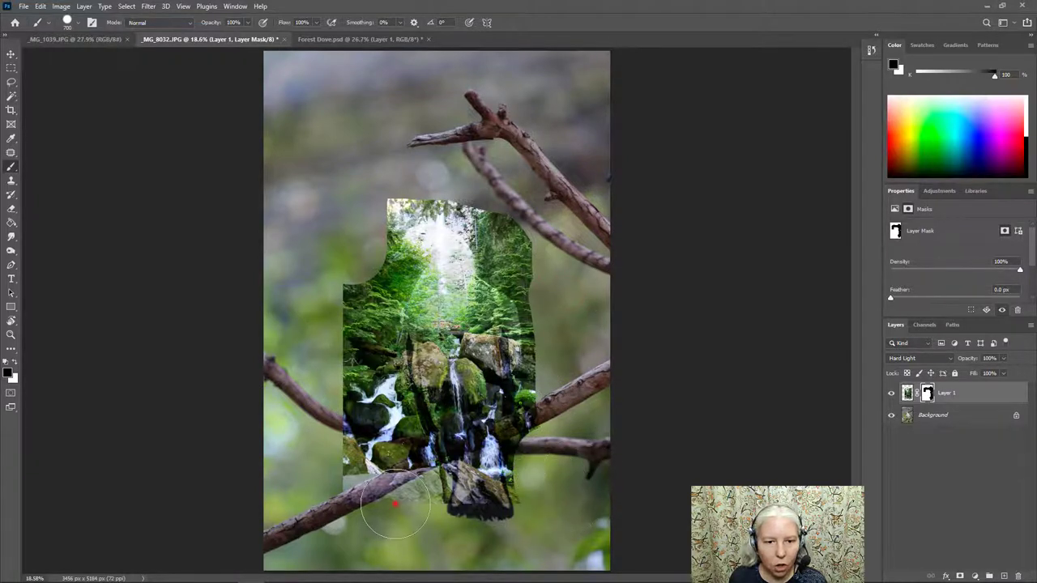
mouse_move(394, 499)
left_mouse_down()
mouse_move(370, 484)
mouse_move(323, 348)
mouse_move(319, 304)
mouse_move(343, 252)
mouse_move(350, 354)
mouse_move(354, 201)
mouse_move(404, 175)
mouse_move(456, 179)
mouse_move(481, 189)
mouse_move(522, 264)
left_mouse_up()
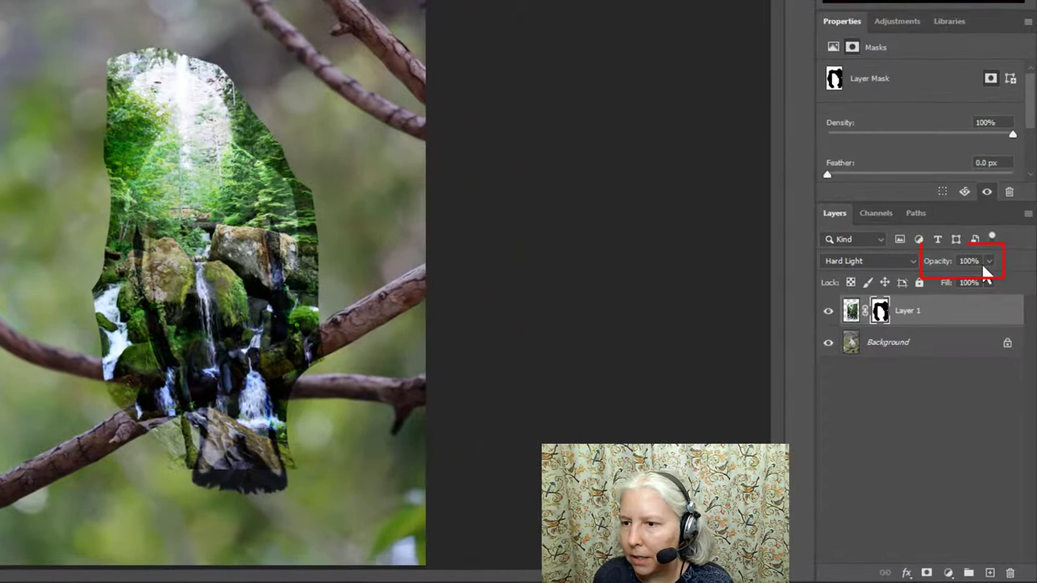
left_click(989, 261)
left_click_drag(991, 281, 941, 292)
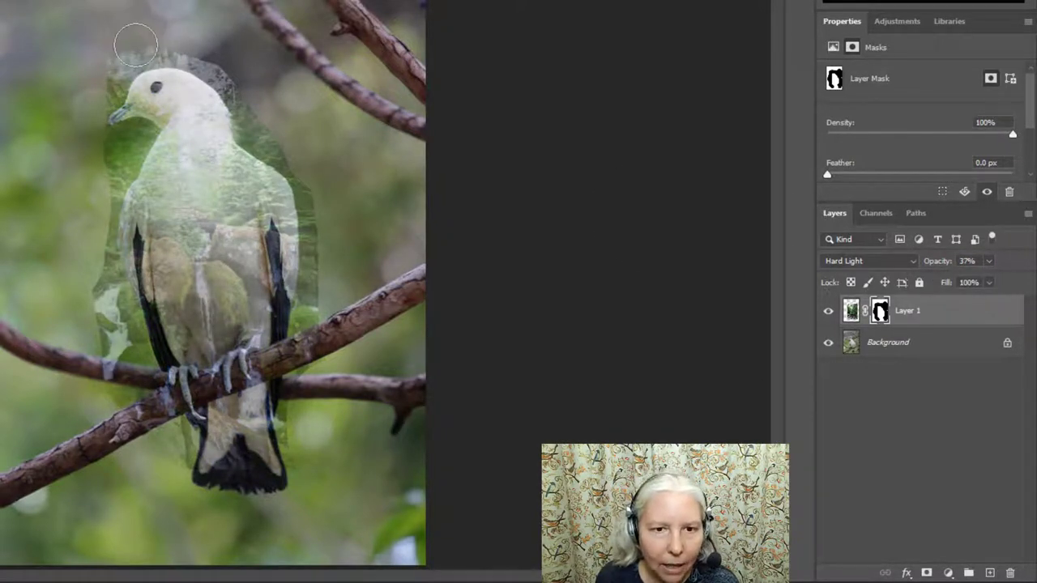
Step: Paint the mask to remove the overlay above the dove's head and past its right edge
mouse_move(135, 49)
left_mouse_down()
mouse_move(211, 56)
mouse_move(248, 91)
mouse_move(251, 128)
mouse_move(294, 160)
mouse_move(323, 206)
mouse_move(324, 300)
left_mouse_up()
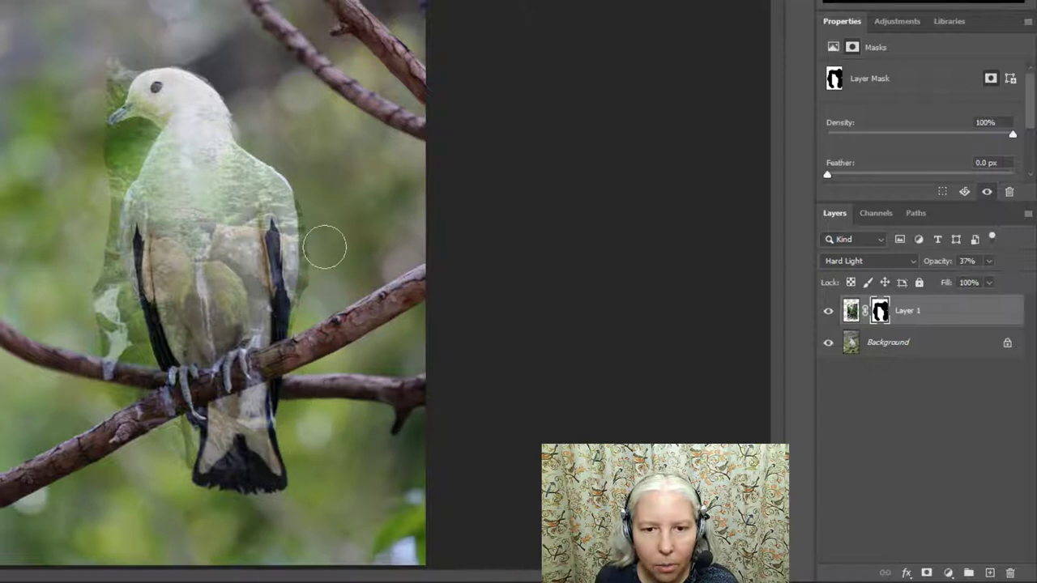
left_click_drag(321, 201, 324, 289)
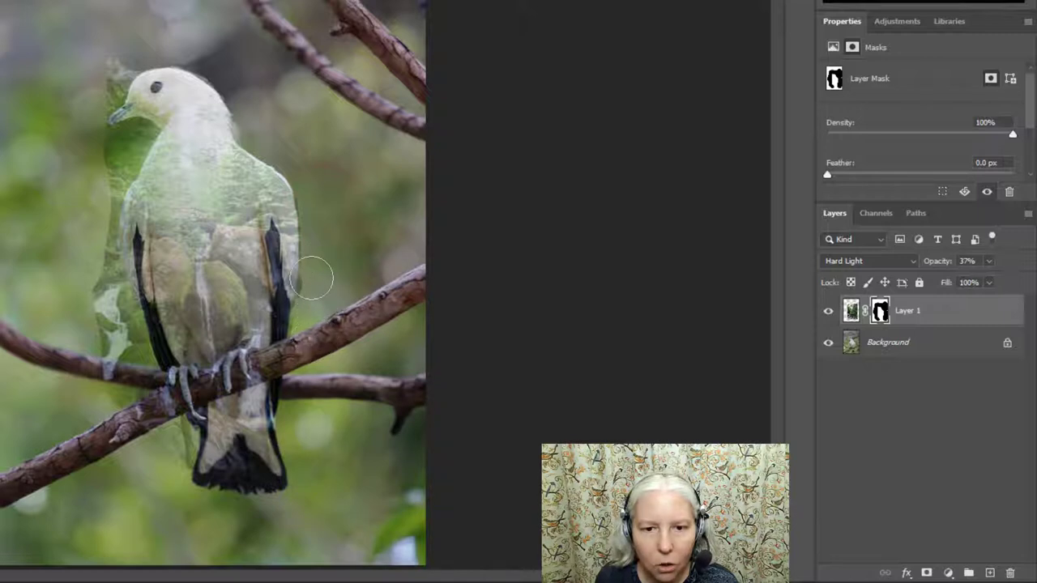
left_click(320, 287)
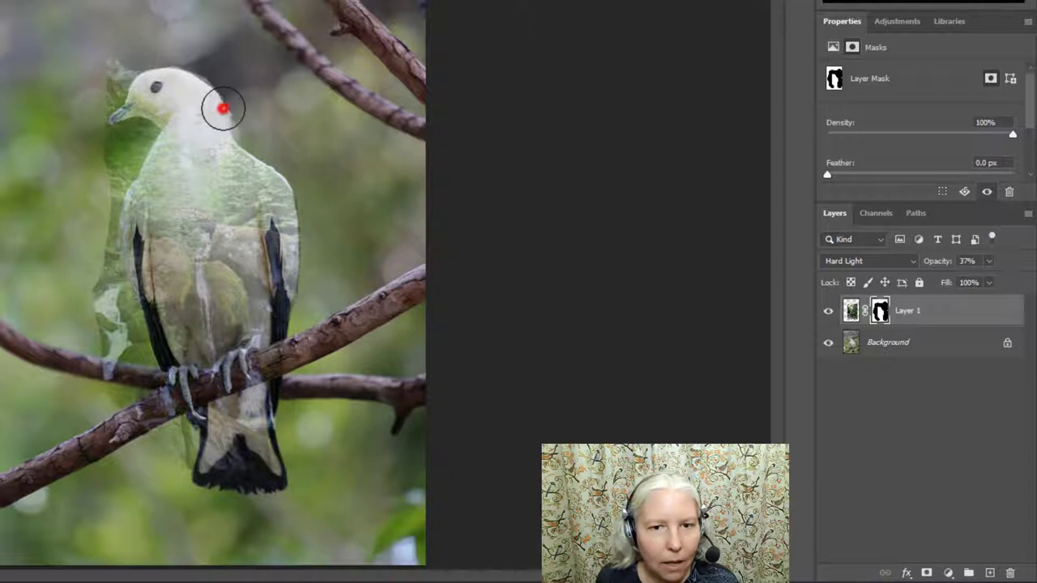
Step: Mask the overlay off the dove's head and beak, then off its feet and the branch
mouse_move(222, 108)
left_mouse_down()
mouse_move(141, 78)
mouse_move(103, 82)
mouse_move(105, 111)
mouse_move(148, 102)
mouse_move(196, 108)
mouse_move(202, 119)
mouse_move(130, 117)
mouse_move(114, 127)
mouse_move(134, 129)
mouse_move(116, 162)
left_mouse_up()
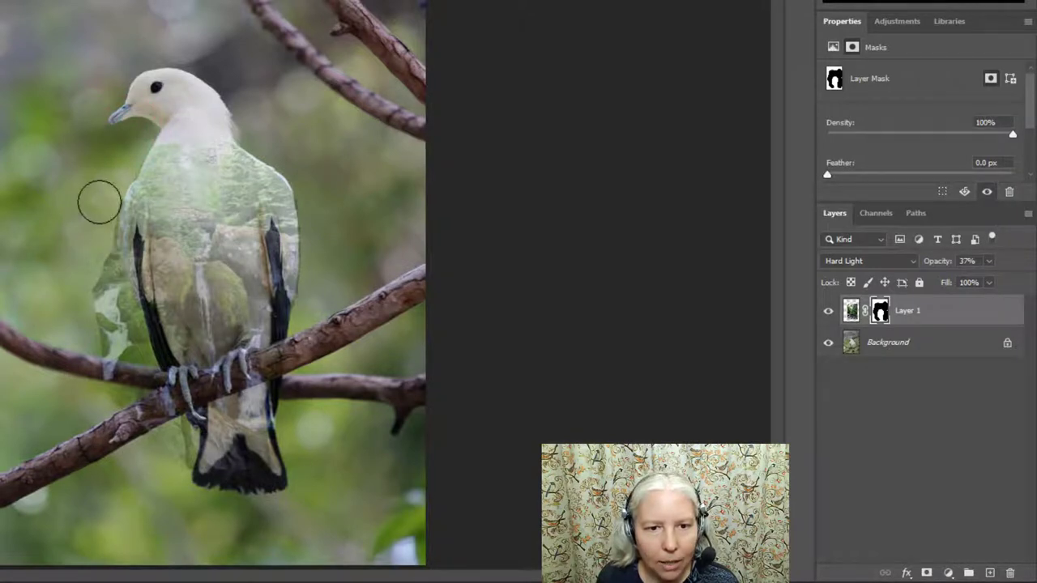
mouse_move(98, 201)
left_mouse_down()
mouse_move(98, 263)
mouse_move(151, 424)
mouse_move(136, 420)
mouse_move(102, 343)
mouse_move(100, 420)
mouse_move(165, 403)
left_mouse_up()
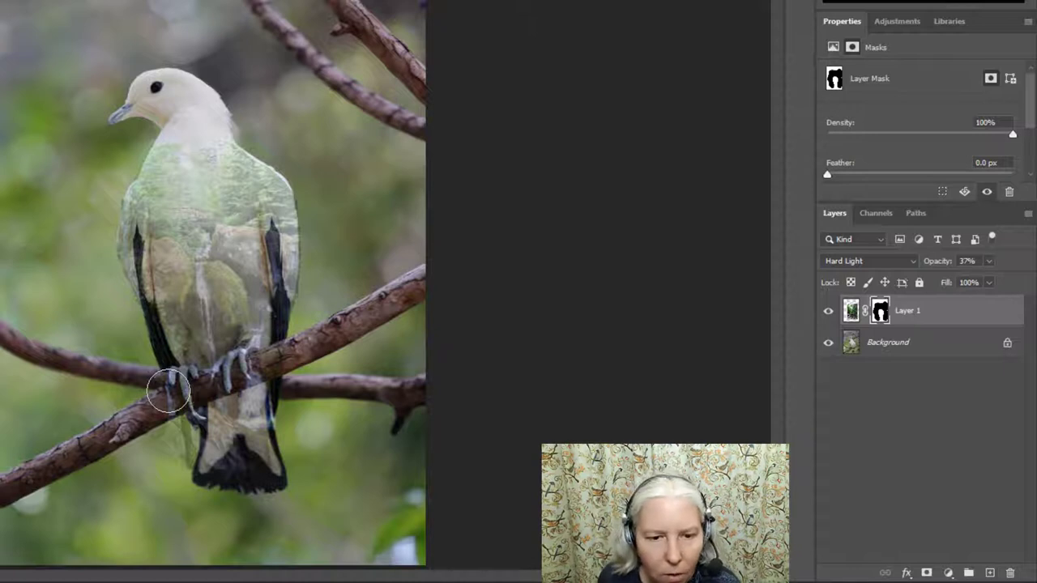
mouse_move(168, 392)
left_mouse_down()
mouse_move(167, 377)
mouse_move(219, 383)
left_mouse_up()
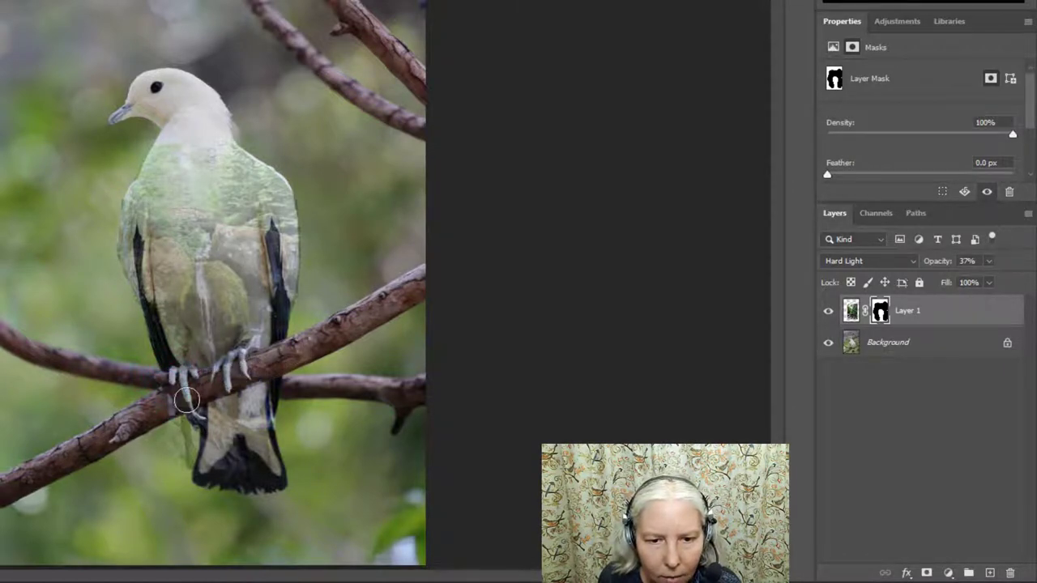
mouse_move(181, 381)
left_mouse_down()
mouse_move(280, 356)
mouse_move(258, 365)
left_mouse_up()
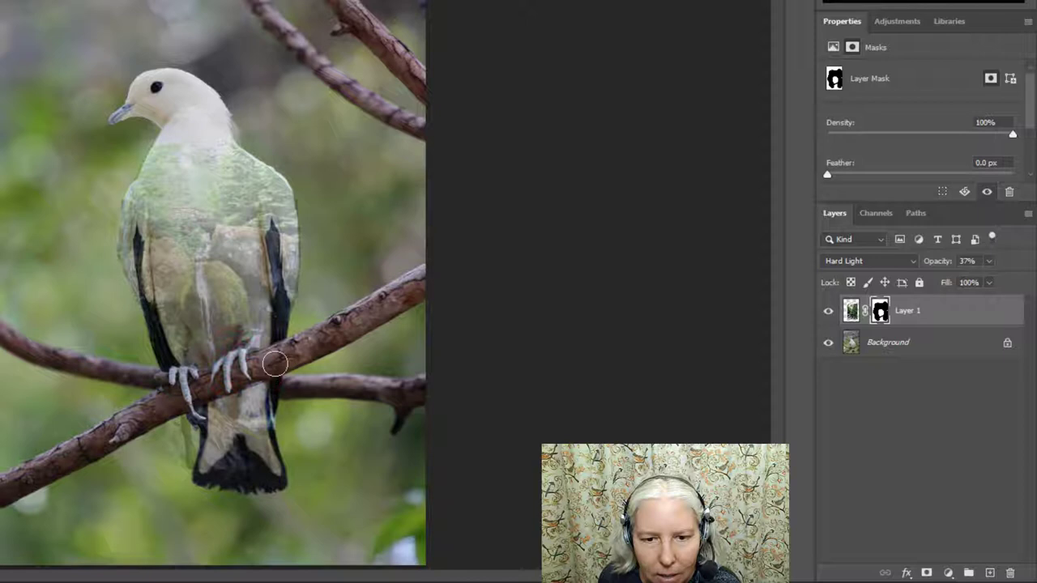
left_click(293, 387)
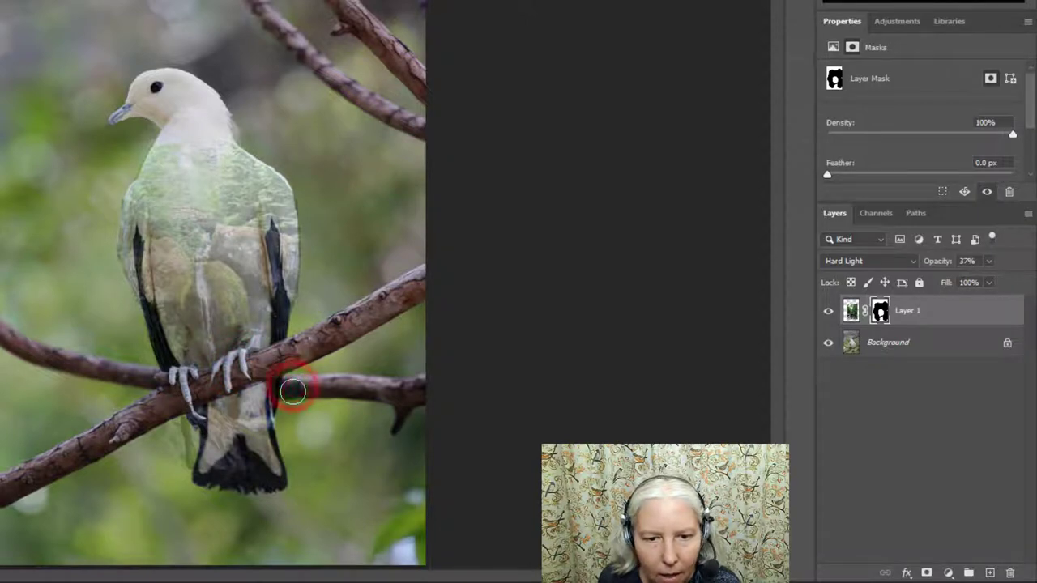
left_click(171, 384)
left_click_drag(170, 384, 162, 376)
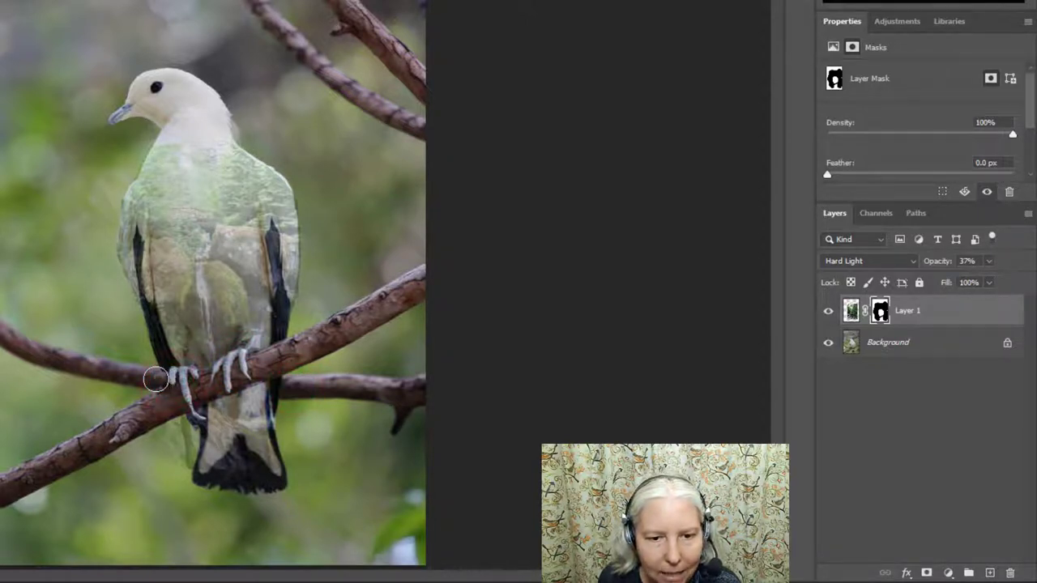
mouse_move(162, 417)
left_mouse_down()
mouse_move(172, 468)
mouse_move(166, 417)
mouse_move(180, 461)
left_mouse_up()
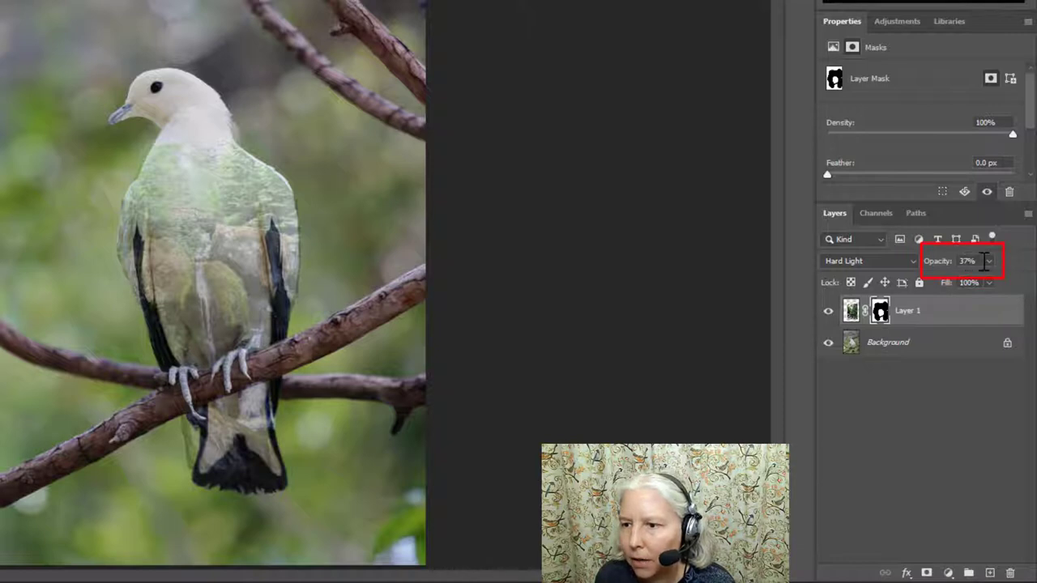
Step: Raise Layer 1's opacity to 100%
left_click(989, 261)
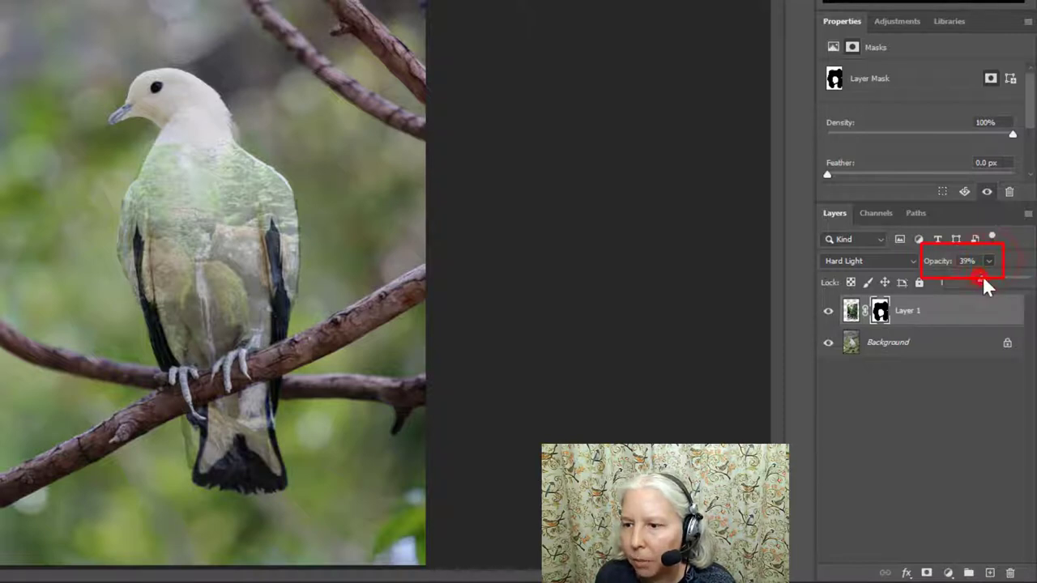
left_click_drag(985, 285, 1035, 288)
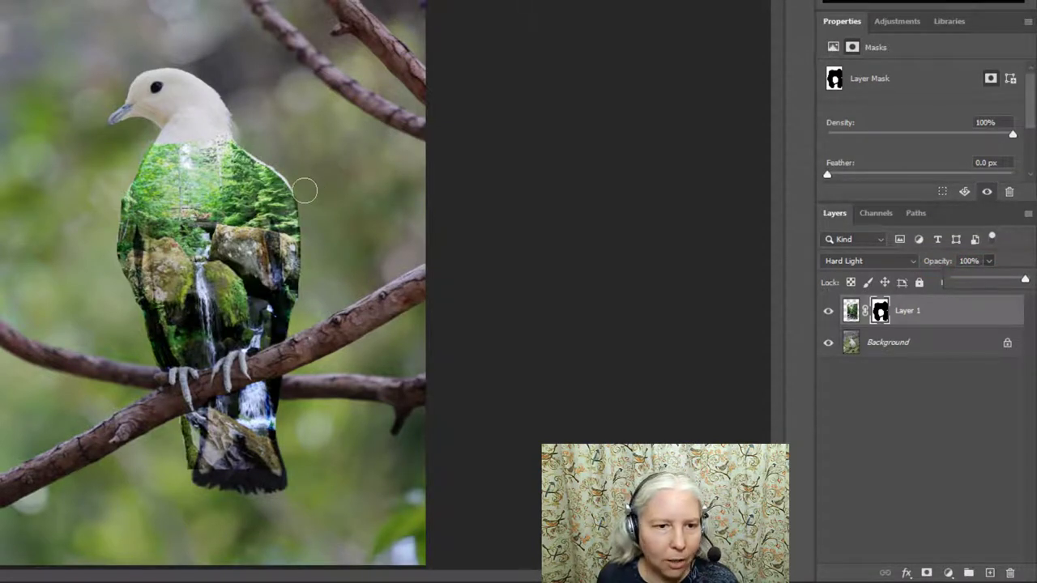
left_click(65, 227)
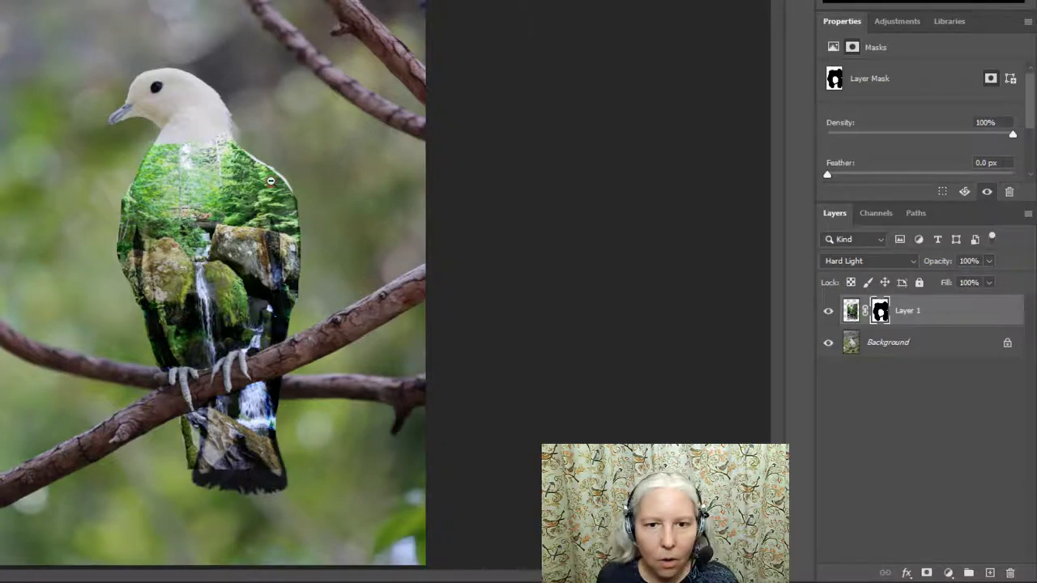
Step: Zoom in and paint white on the mask to reveal more treetops along the upper right edge
left_click_drag(270, 181, 351, 106)
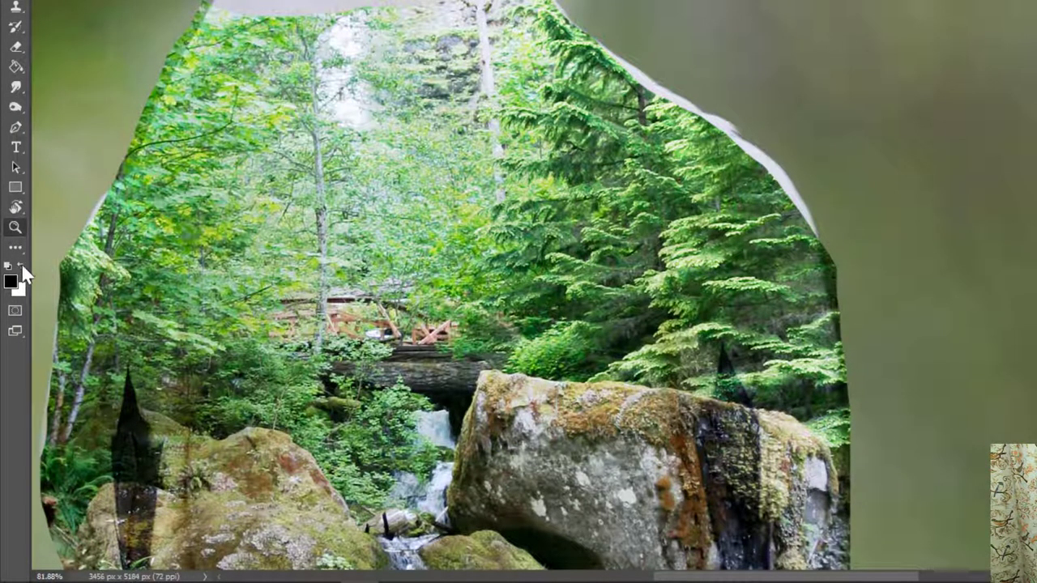
left_click(21, 265)
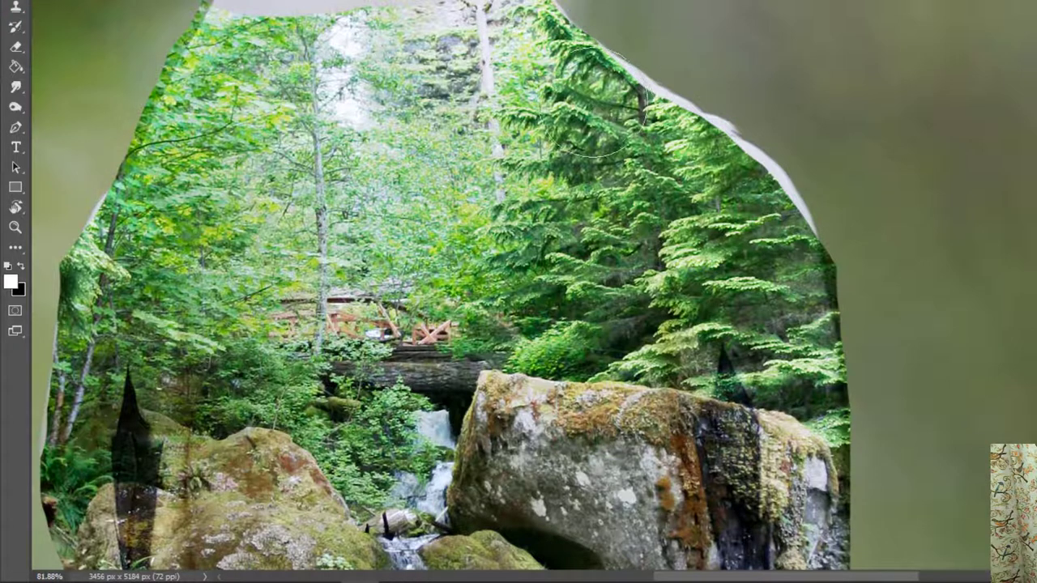
mouse_move(583, 99)
left_mouse_down()
mouse_move(624, 89)
mouse_move(696, 134)
mouse_move(717, 187)
mouse_move(766, 251)
left_mouse_up()
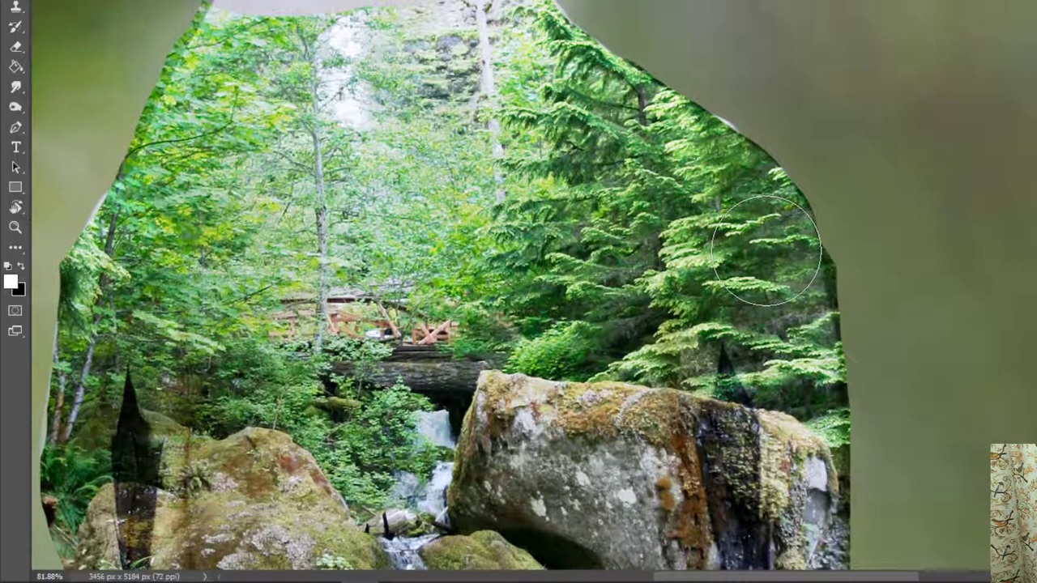
Step: Drop Layer 1 to 65% opacity and paint black on the mask at the dove's right shoulder and neck
key("ctrl+0")
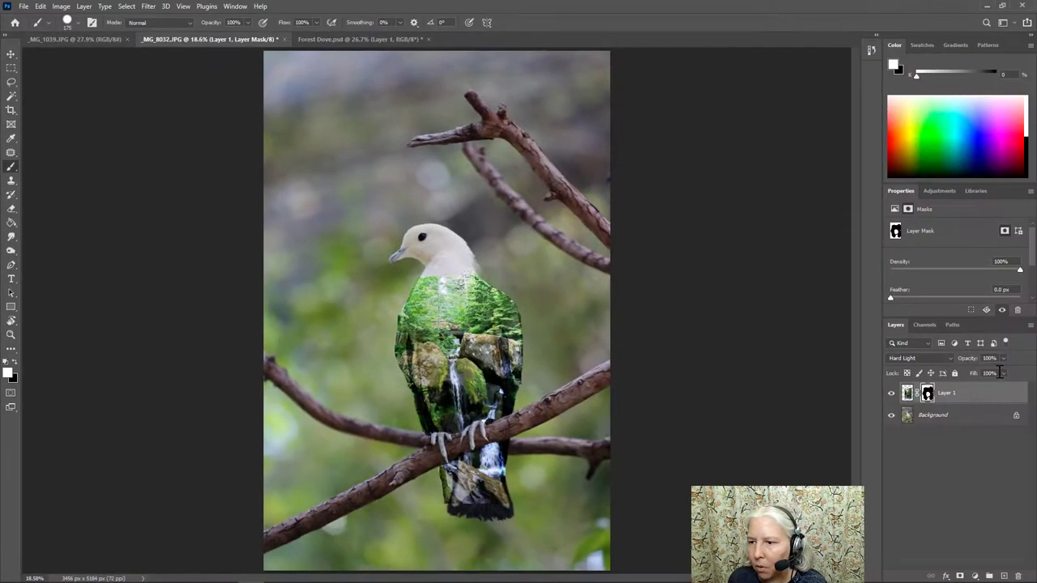
left_click_drag(1004, 359, 987, 376)
key("x")
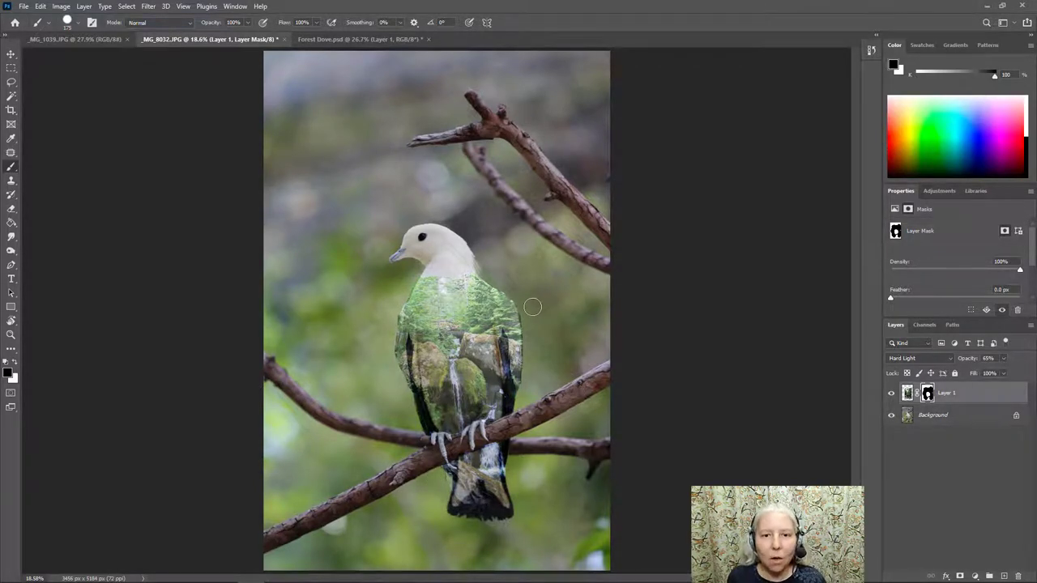
left_click_drag(525, 308, 528, 311)
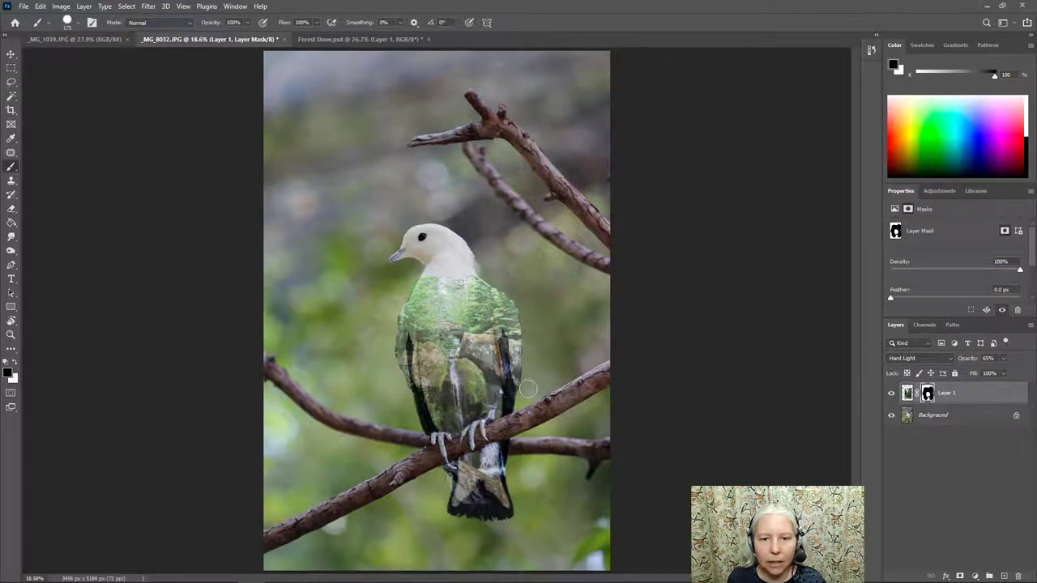
left_click(412, 270)
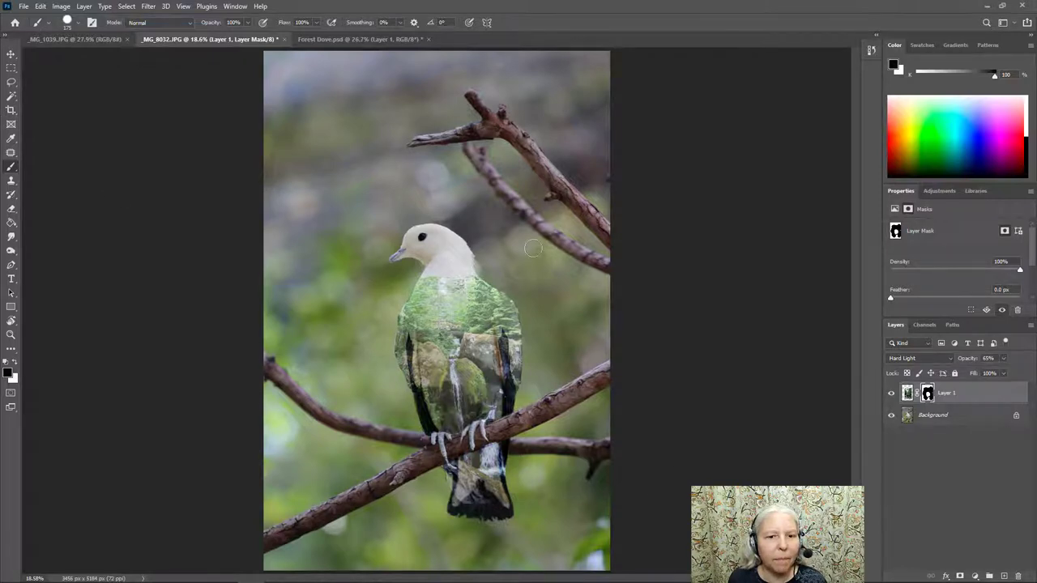
Step: Crop the composite to a tighter 2517 × 3914 px portrait framing centred on the dove
left_click(11, 110)
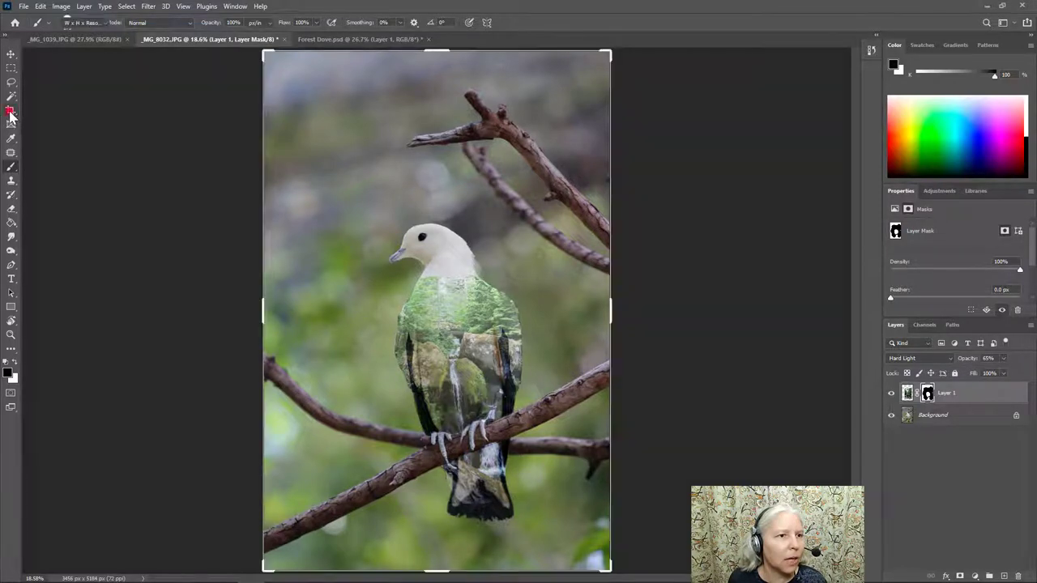
left_click_drag(265, 55, 292, 118)
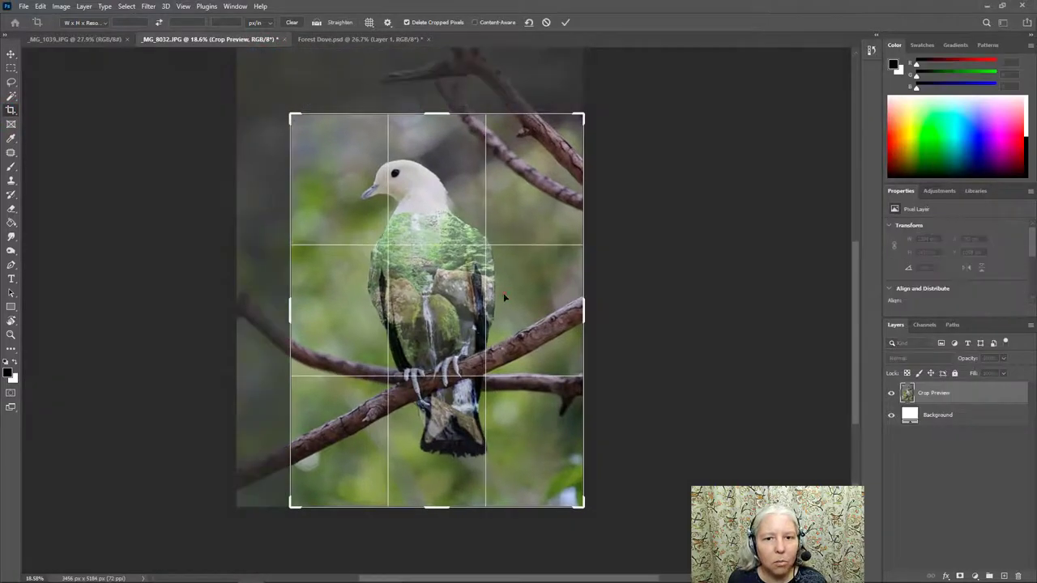
left_click_drag(503, 292, 524, 322)
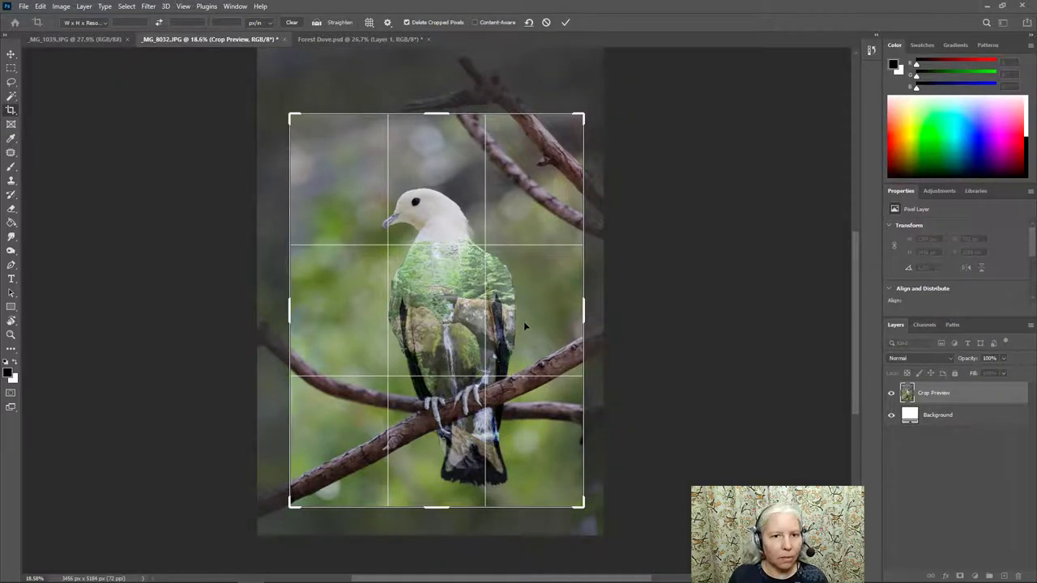
key("Return")
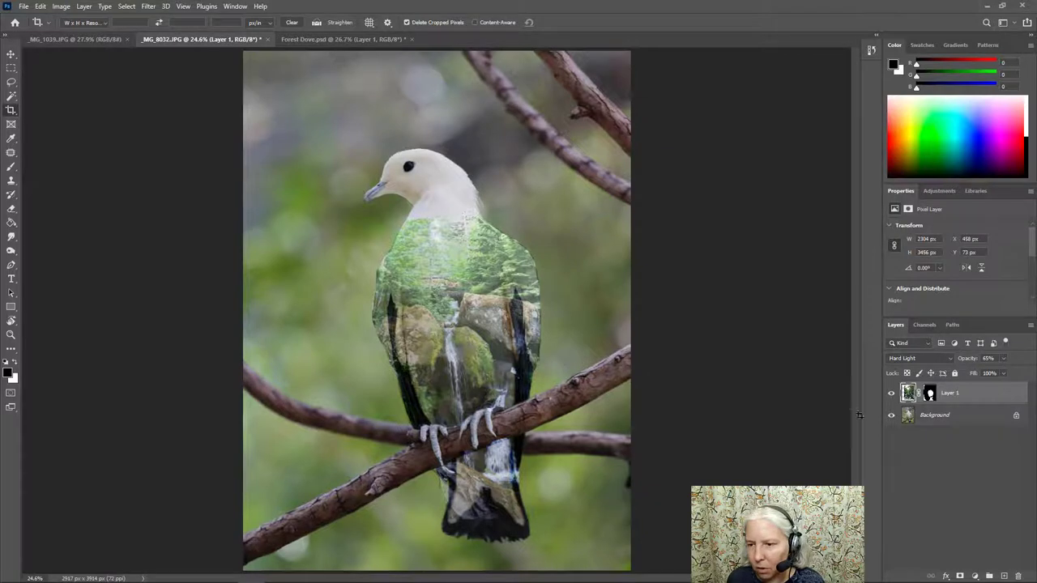
Step: Add a Hue/Saturation adjustment layer directly above the Background layer, below Layer 1
left_click(927, 417)
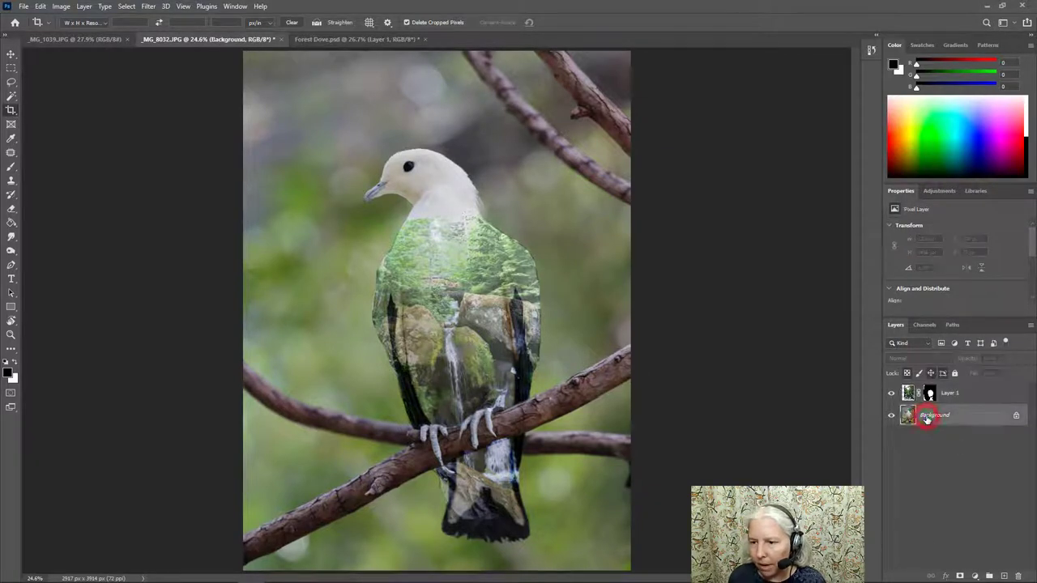
left_click(975, 575)
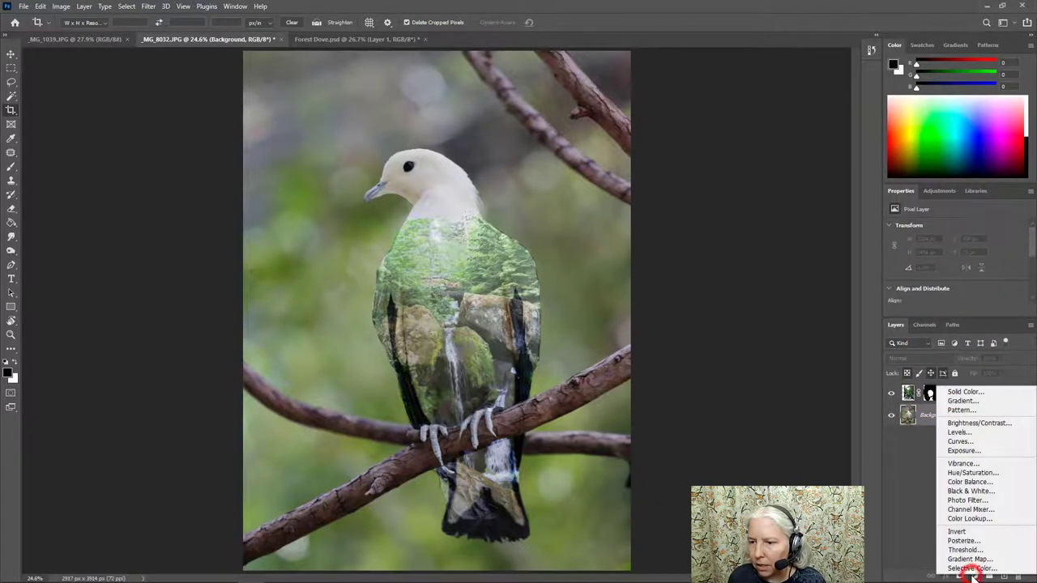
left_click(972, 473)
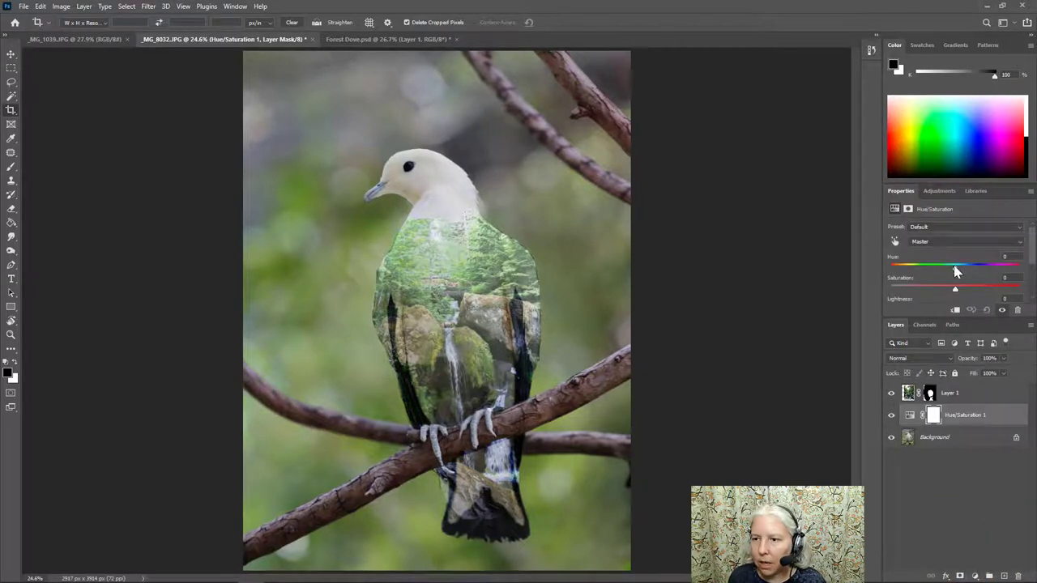